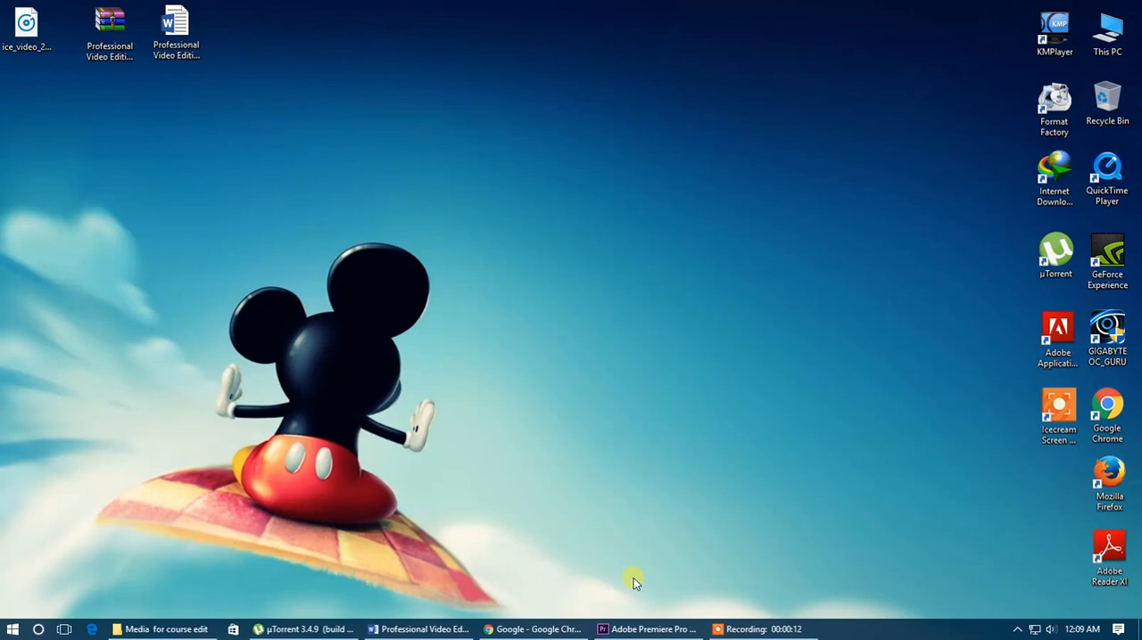
Step: Switch to Adobe Premiere Pro and import REPTO Commercial Final.mp4 into the project
click(644, 629)
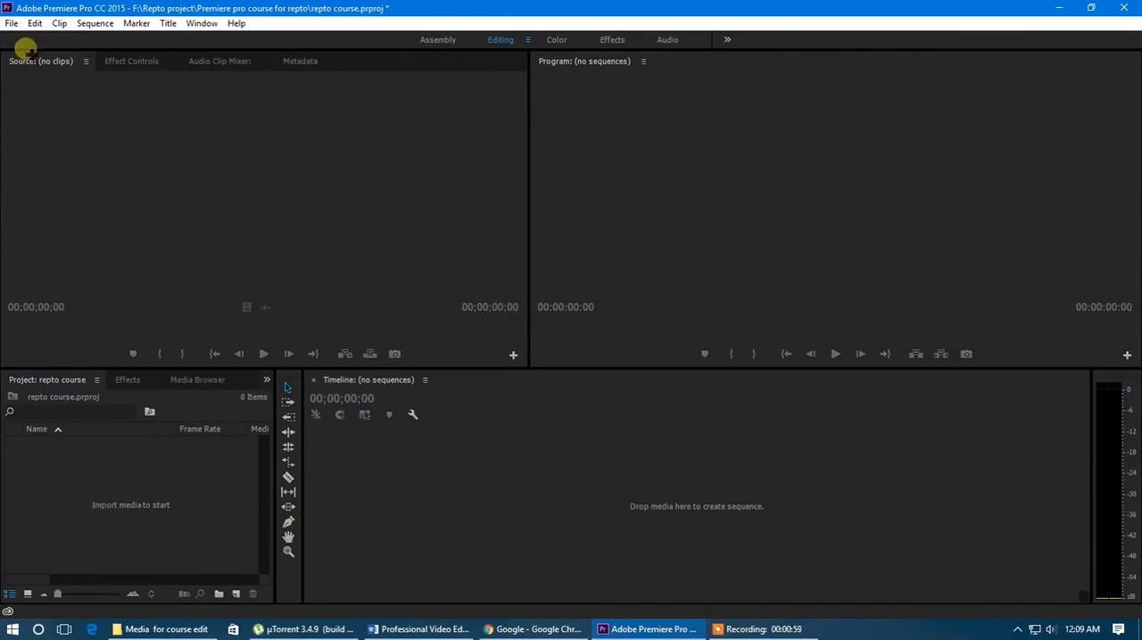
double_click(139, 472)
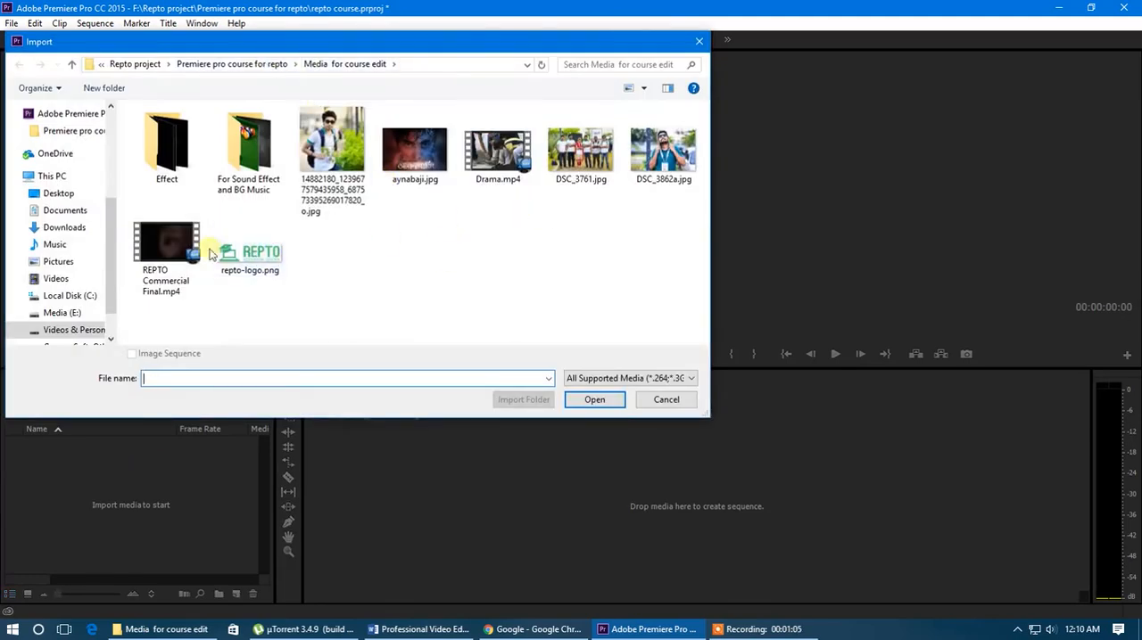
double_click(173, 248)
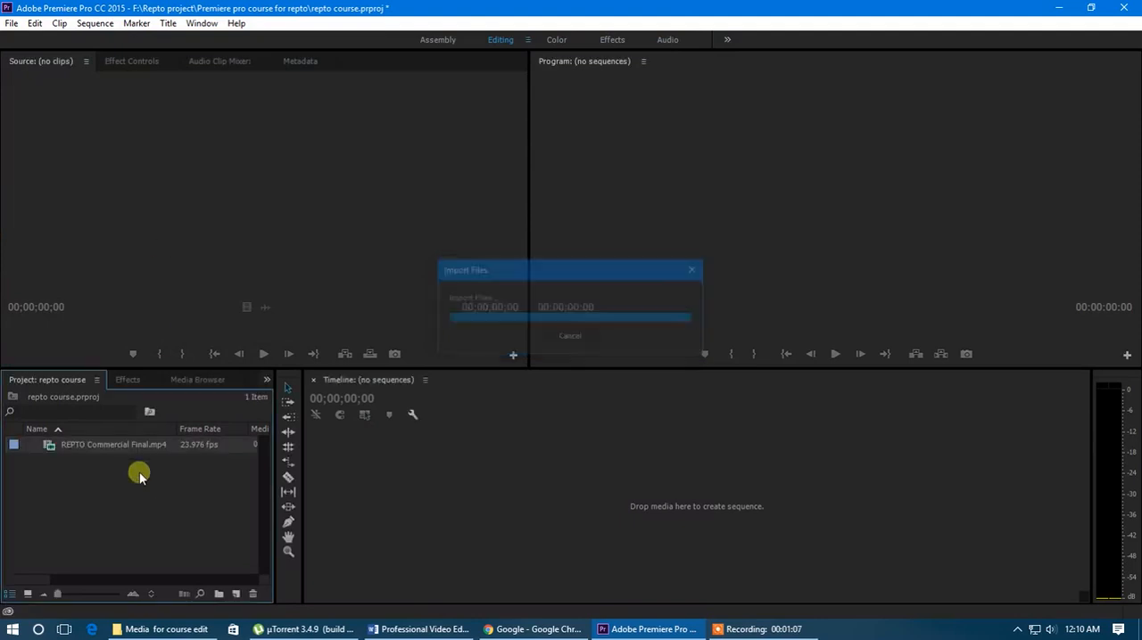
Step: Create a new sequence from REPTO Commercial Final.mp4 and widen the project area beside the timeline
right_click(95, 449)
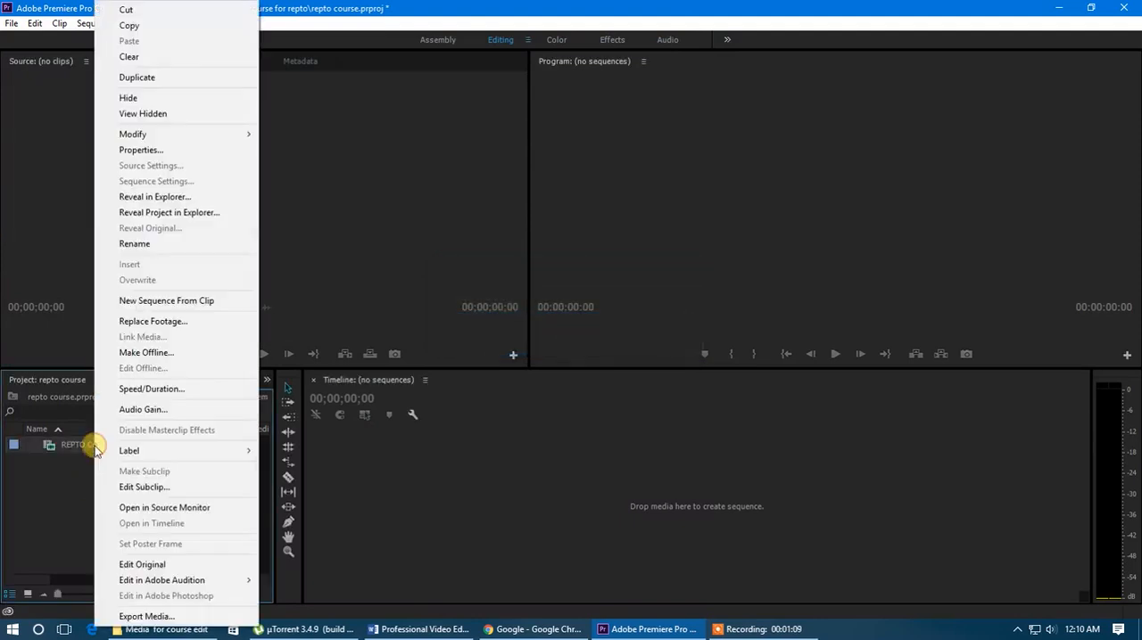
click(205, 305)
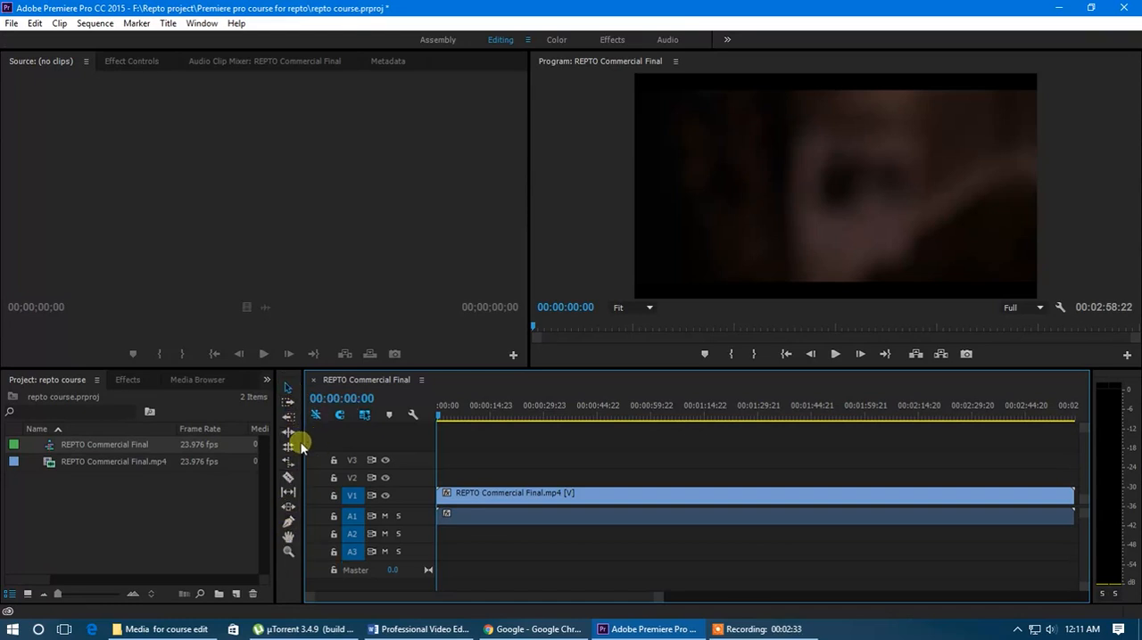
drag(301, 443, 401, 453)
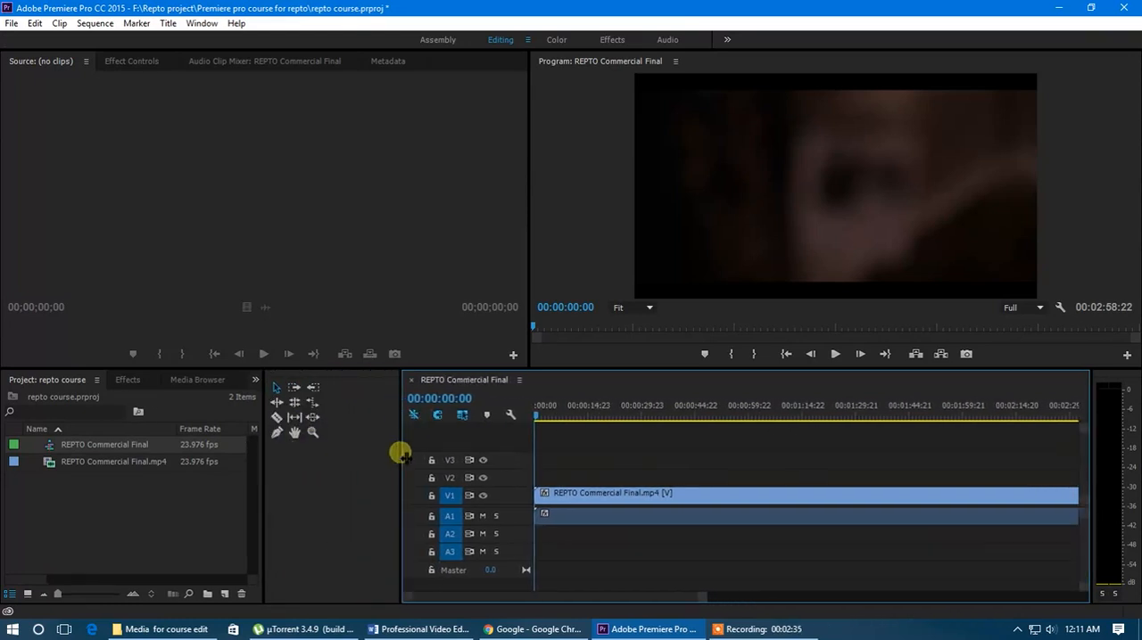
drag(262, 475, 379, 480)
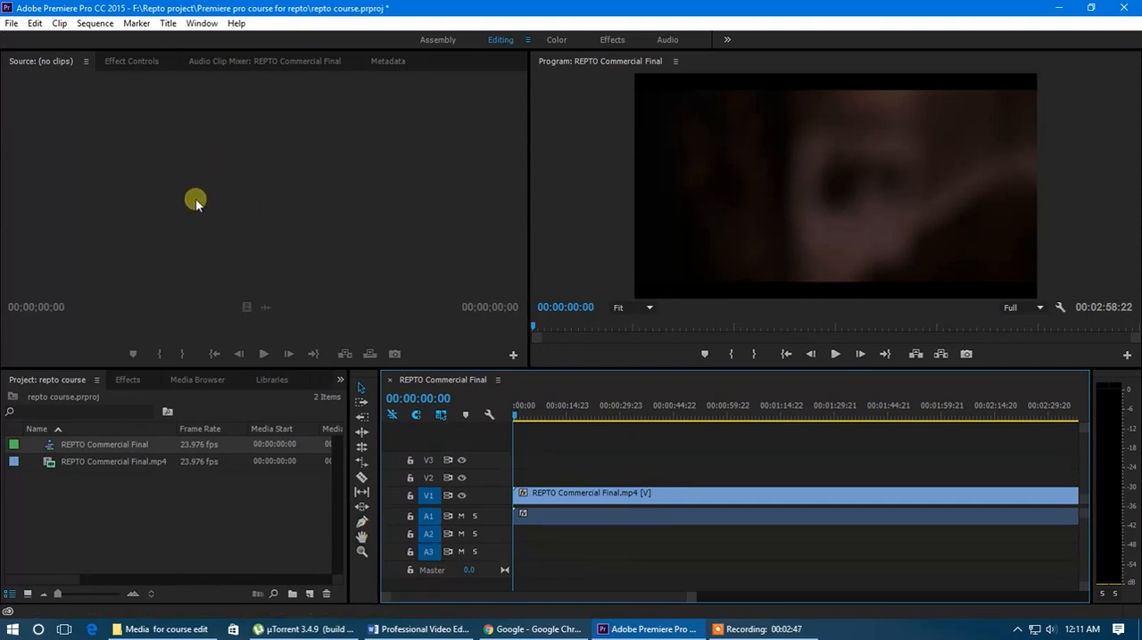
Step: Preview REPTO Commercial Final.mp4 as source footage at 00:01:06:22, and scrub the sequence playhead to 00:00:33:14
double_click(115, 466)
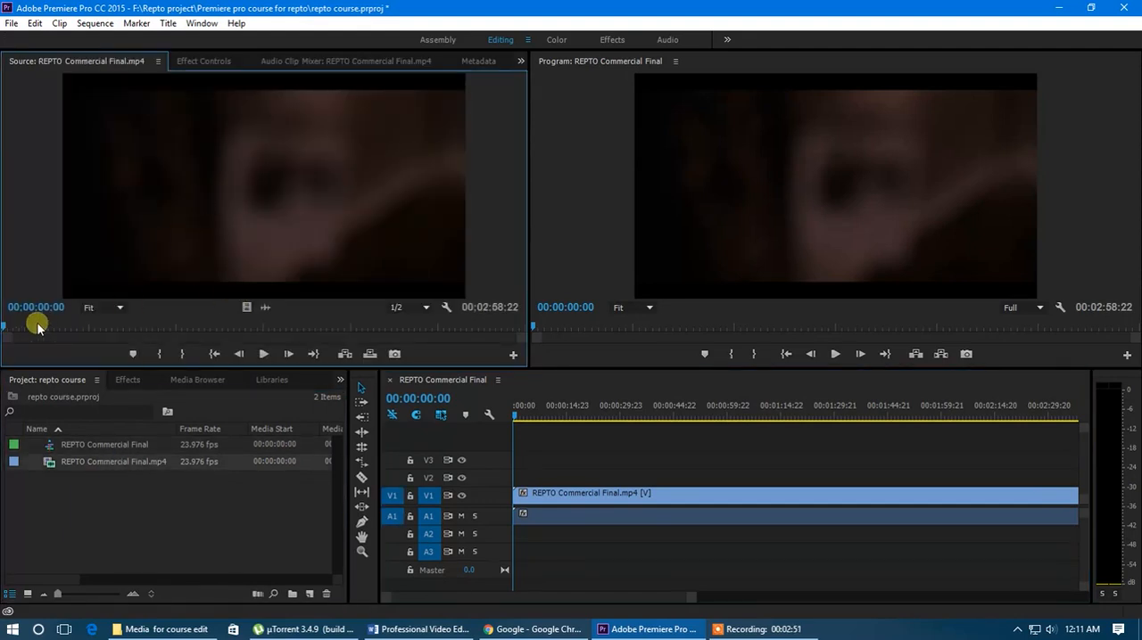
drag(9, 326, 197, 338)
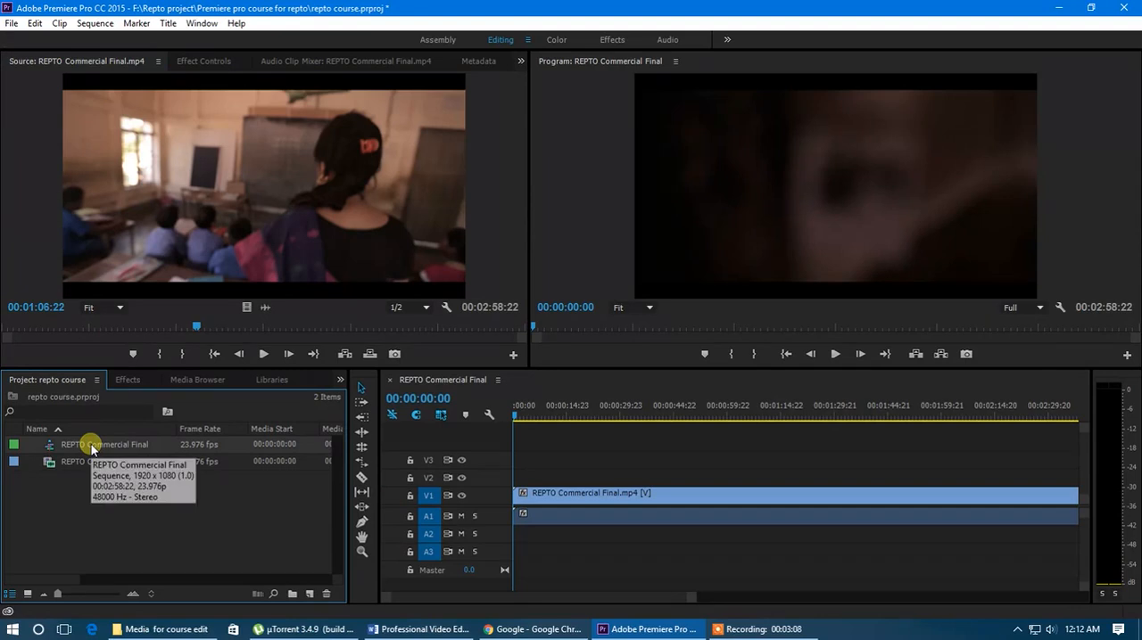
drag(514, 413, 634, 432)
Step: Enlarge the V1 and A1 tracks so the clip's thumbnail and audio waveform show, with the whole clip in view
scroll(495, 496, up, 1)
scroll(495, 494, up, 2)
scroll(490, 516, up, 3)
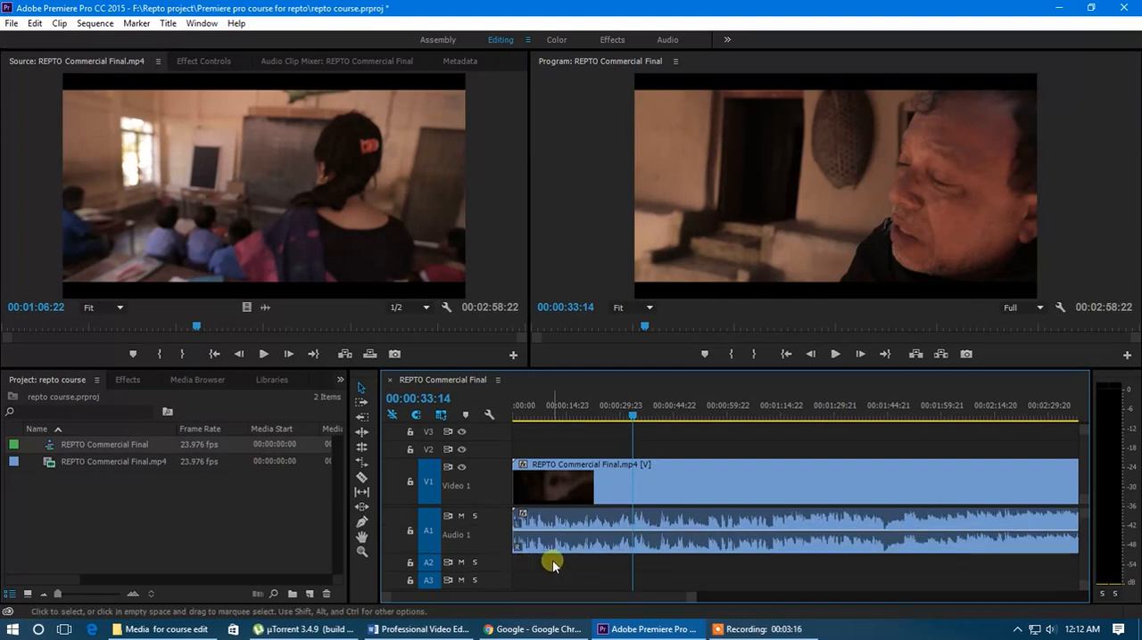
scroll(560, 528, down, 2)
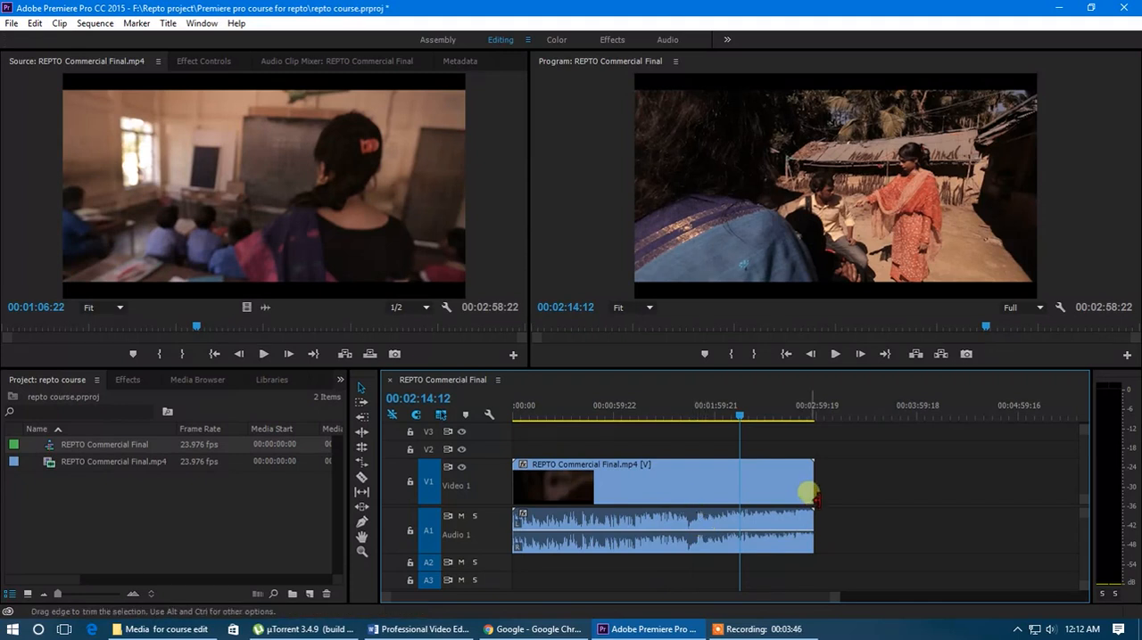
Step: Select and deselect the sequence clip to check how its linked video and audio respond together
drag(832, 480, 658, 535)
click(690, 449)
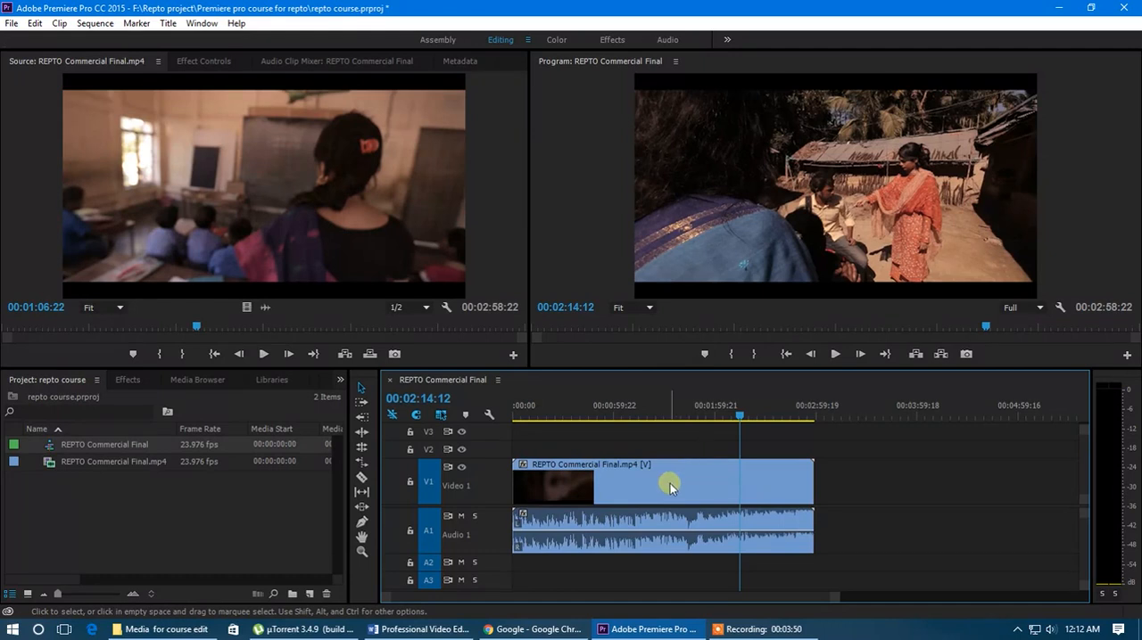
click(670, 483)
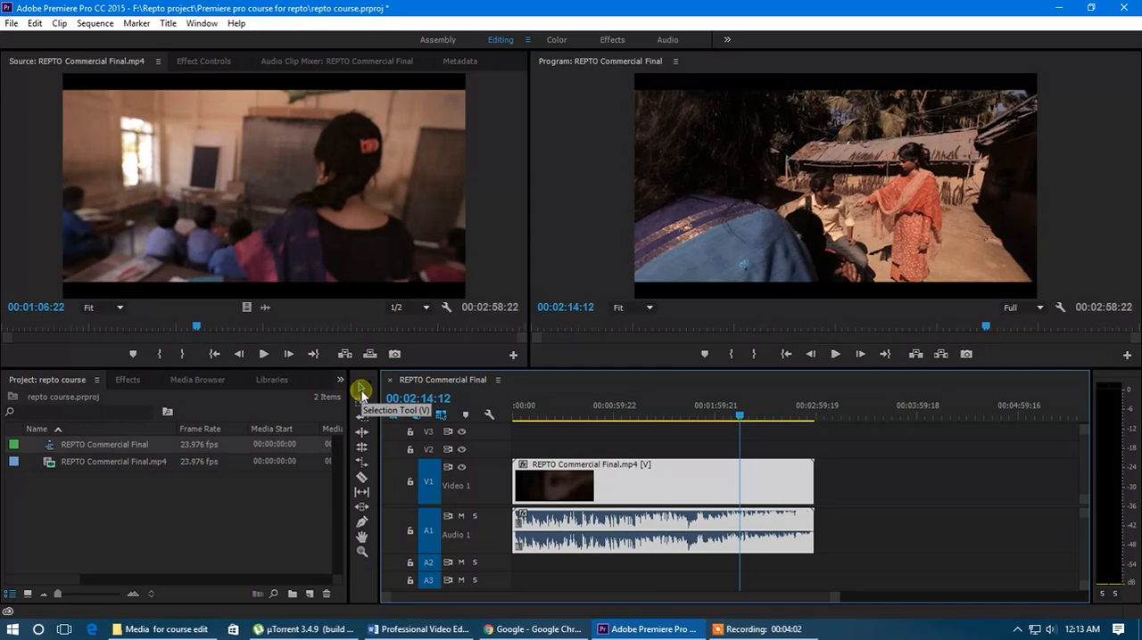
click(644, 430)
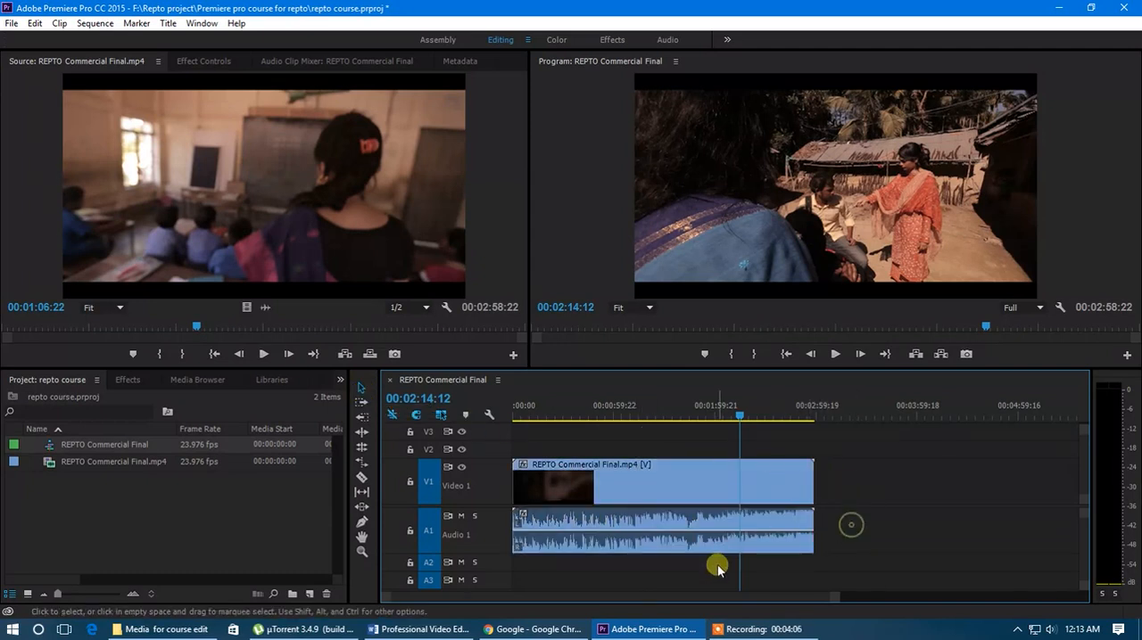
click(637, 481)
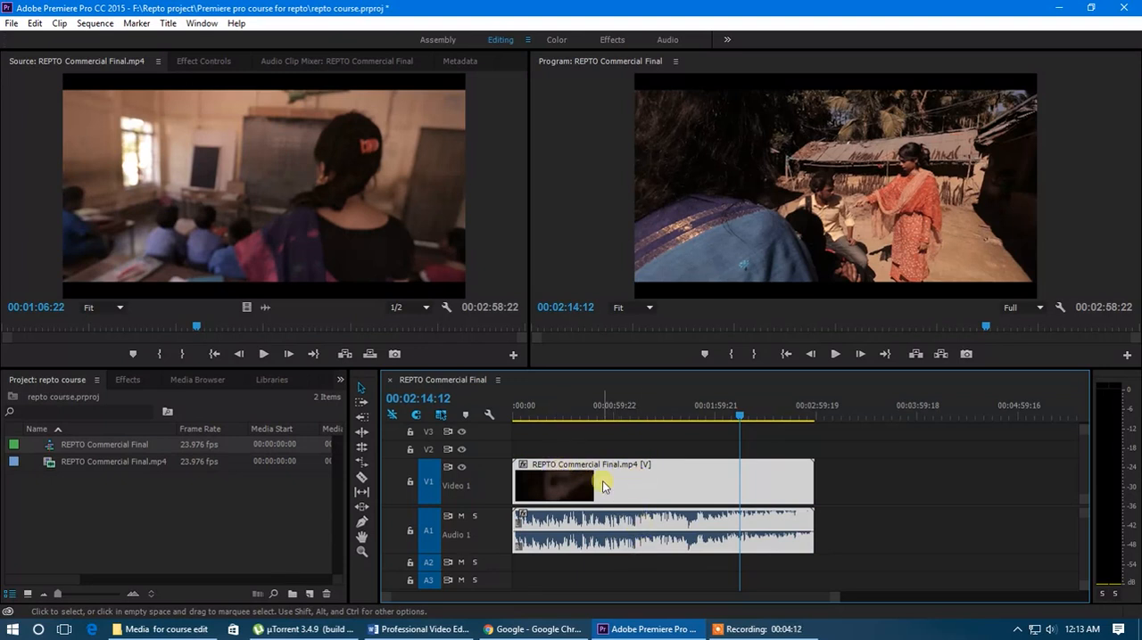
click(620, 575)
Step: Unlink the video and audio of REPTO Commercial Final.mp4 in the sequence
click(631, 541)
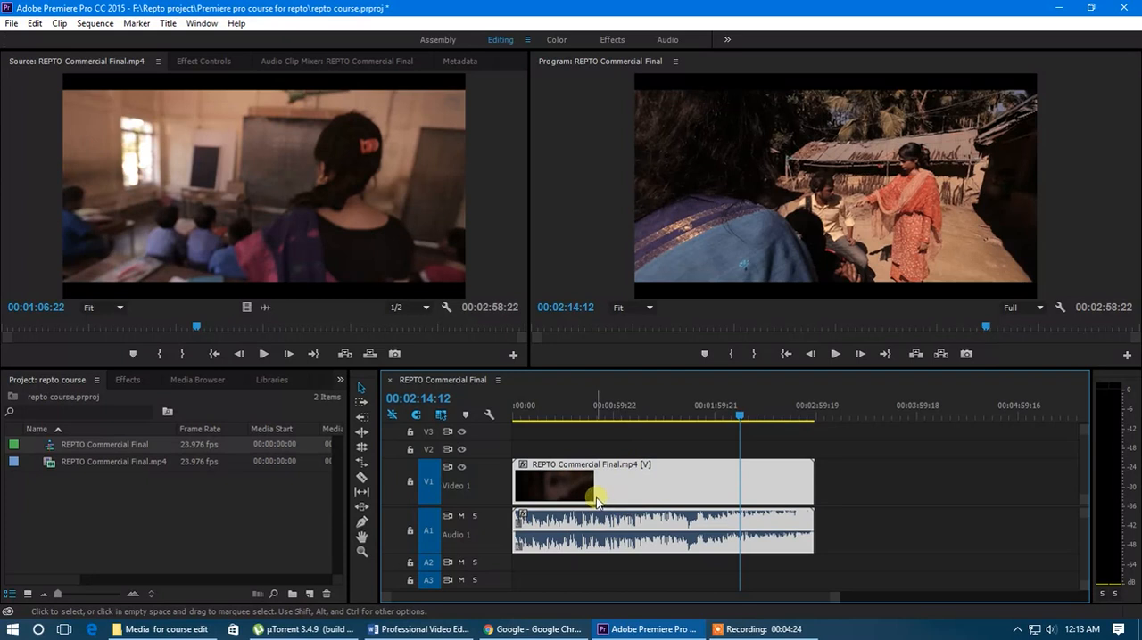
right_click(643, 496)
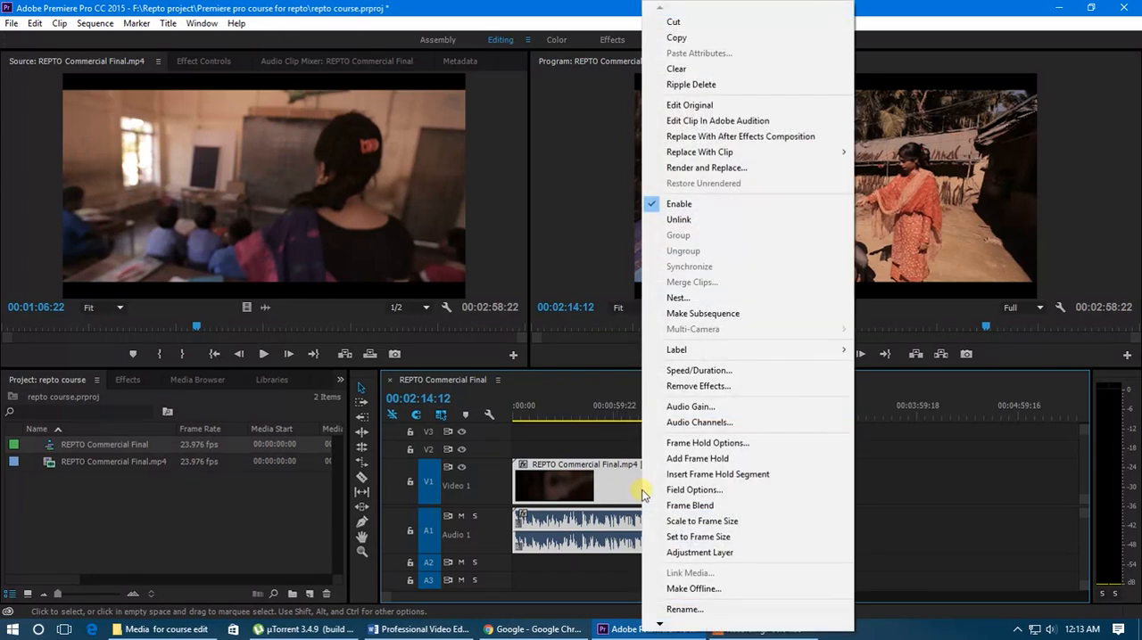
click(679, 220)
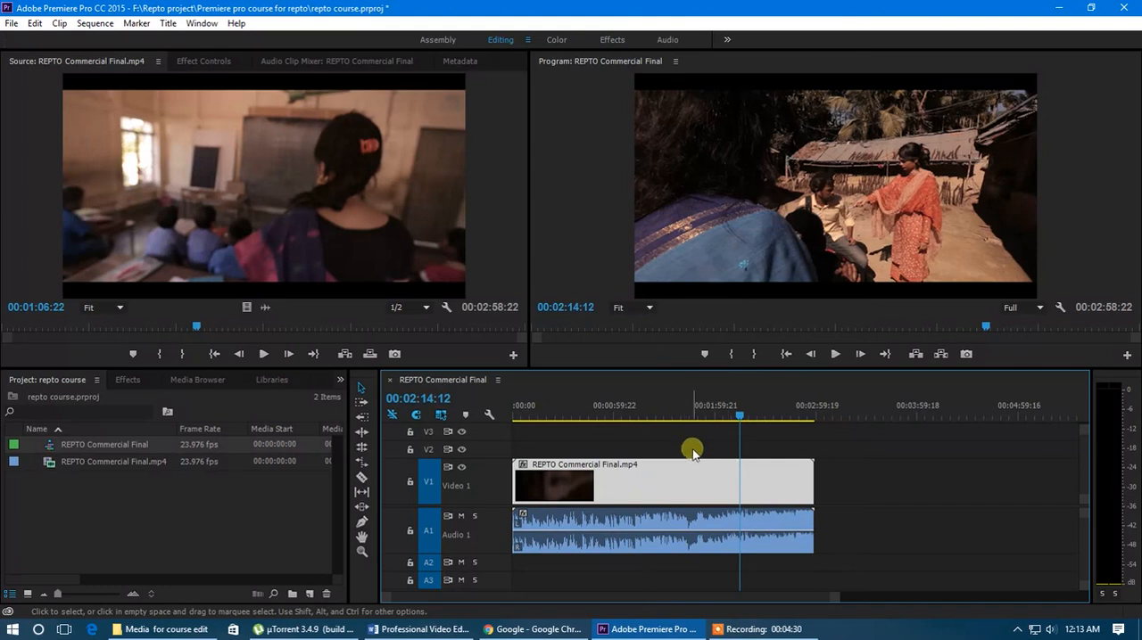
Step: Select the unlinked video on V1 and audio on A1 in turn to check that they are separate
click(665, 482)
click(658, 523)
click(660, 496)
click(660, 521)
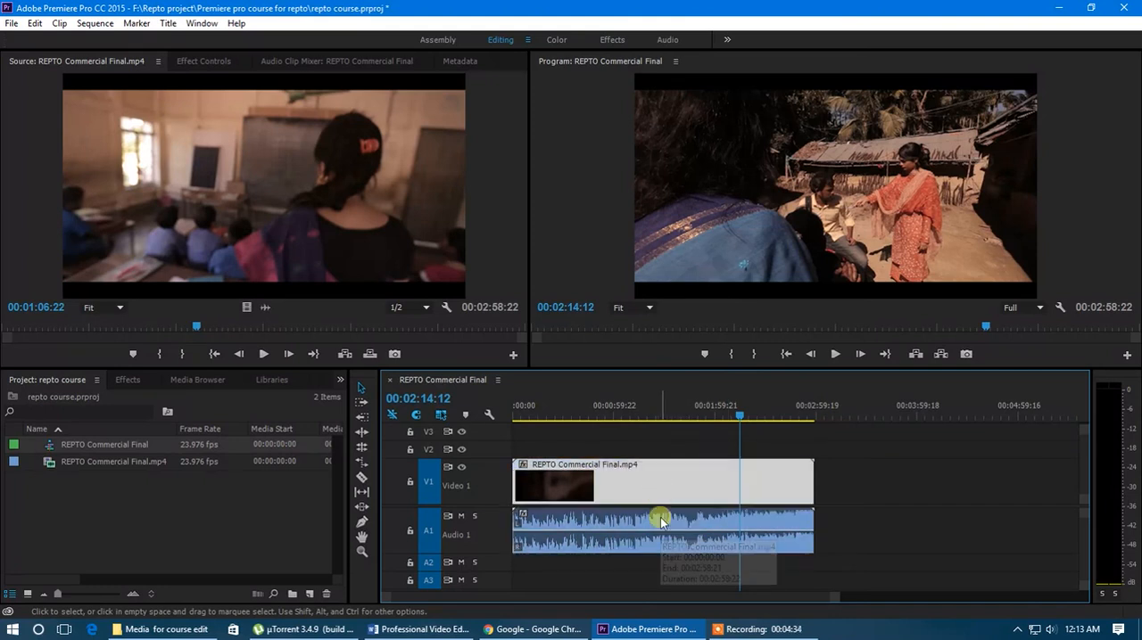
click(660, 523)
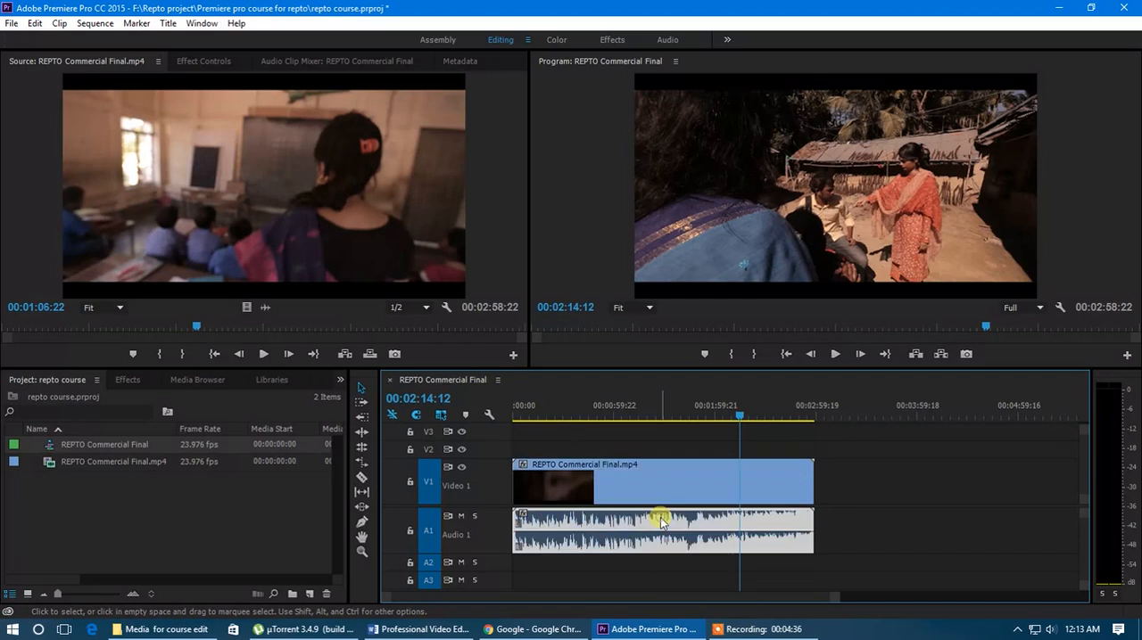
Step: Delete the unlinked audio from A1 and scrub the sequence playhead back to 00:01:38:03
right_click(661, 522)
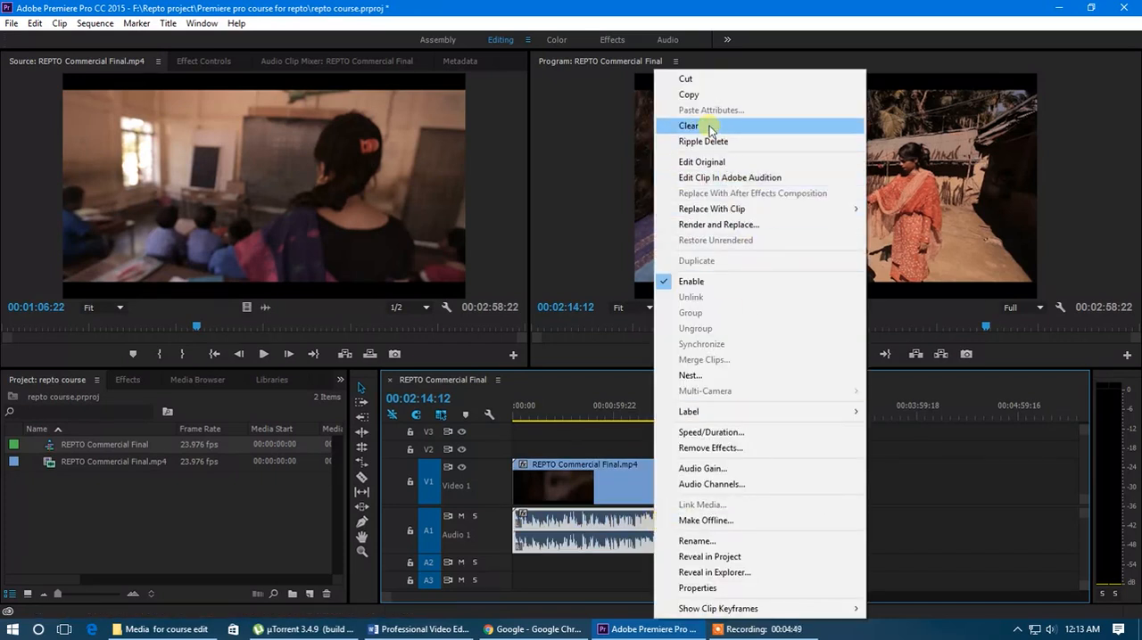
click(638, 455)
click(650, 521)
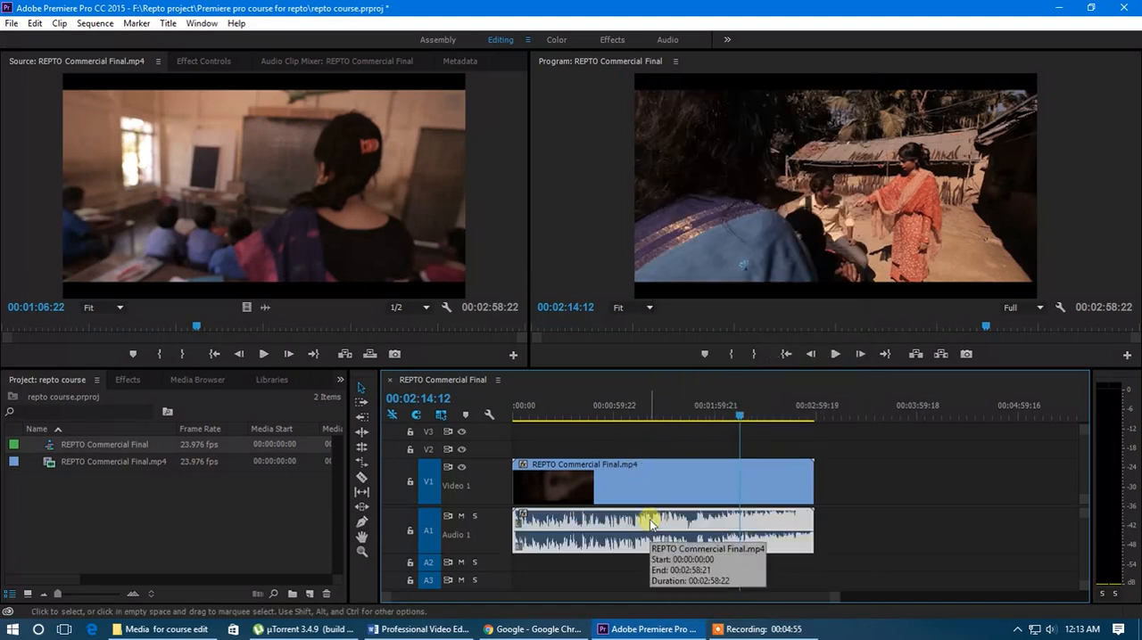
key(Delete)
drag(740, 419, 677, 473)
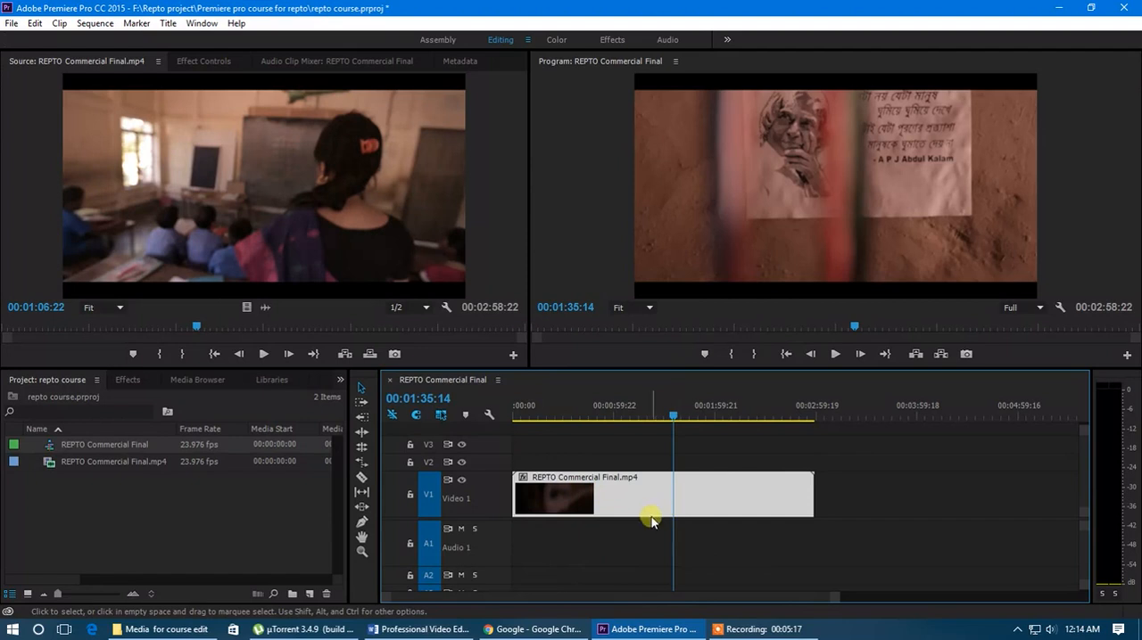
Step: Import Drama.mp4 and aynabaji.jpg into the project
click(227, 532)
double_click(189, 504)
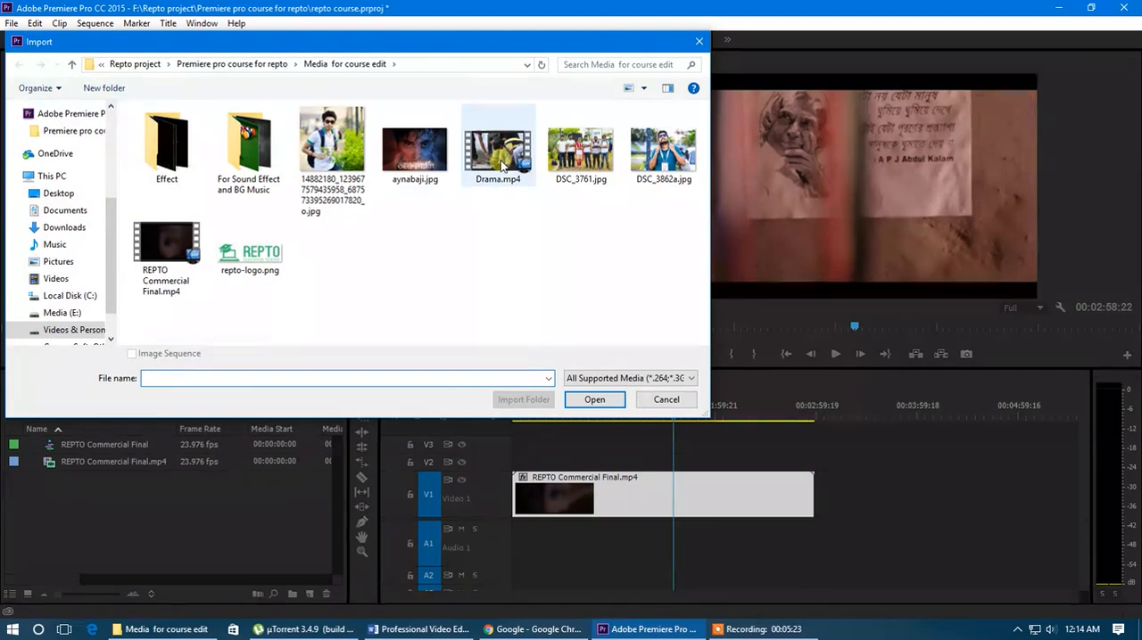
double_click(502, 167)
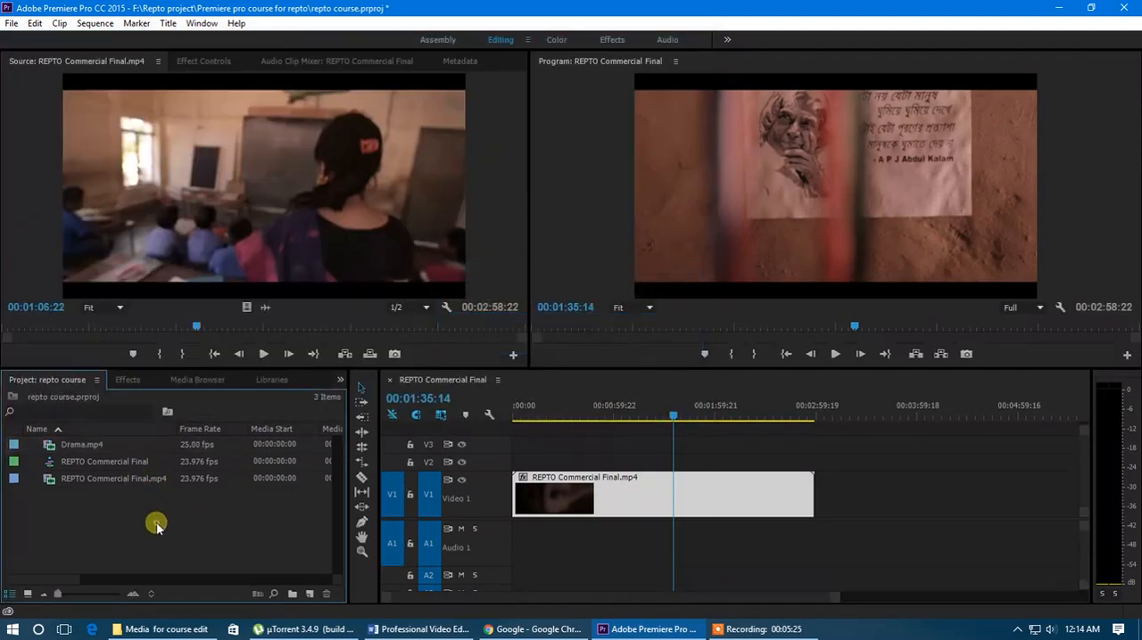
double_click(156, 527)
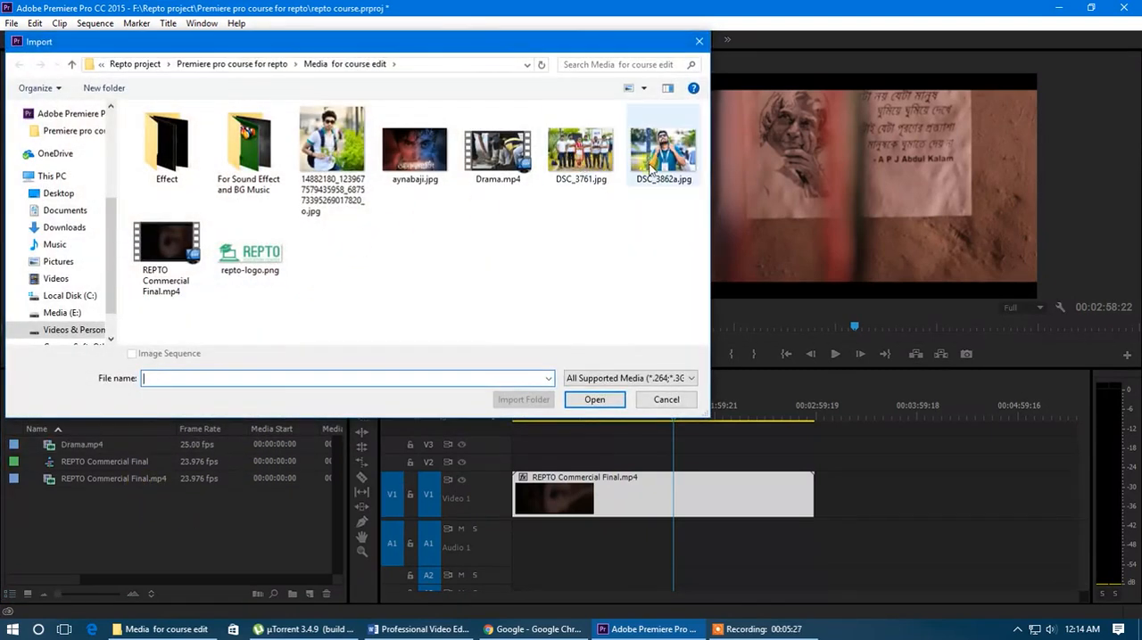
double_click(415, 152)
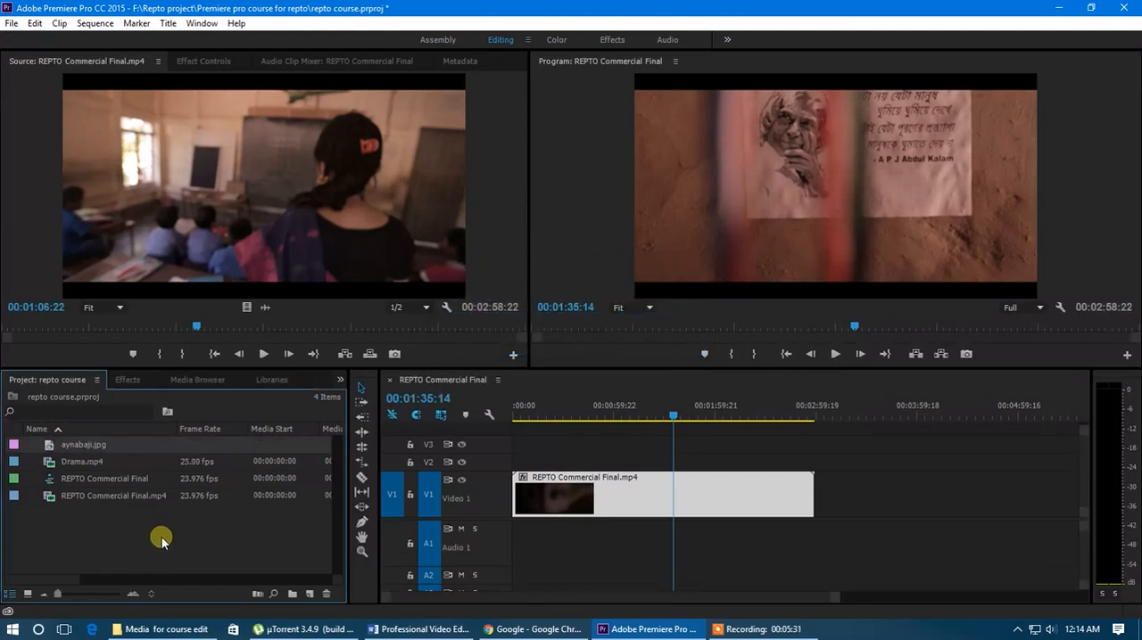
Step: Place Drama.mp4 on V1 just after the first clip, leaving a small gap, and aynabaji.jpg on V2 above the gap
drag(79, 461, 831, 496)
drag(78, 450, 825, 463)
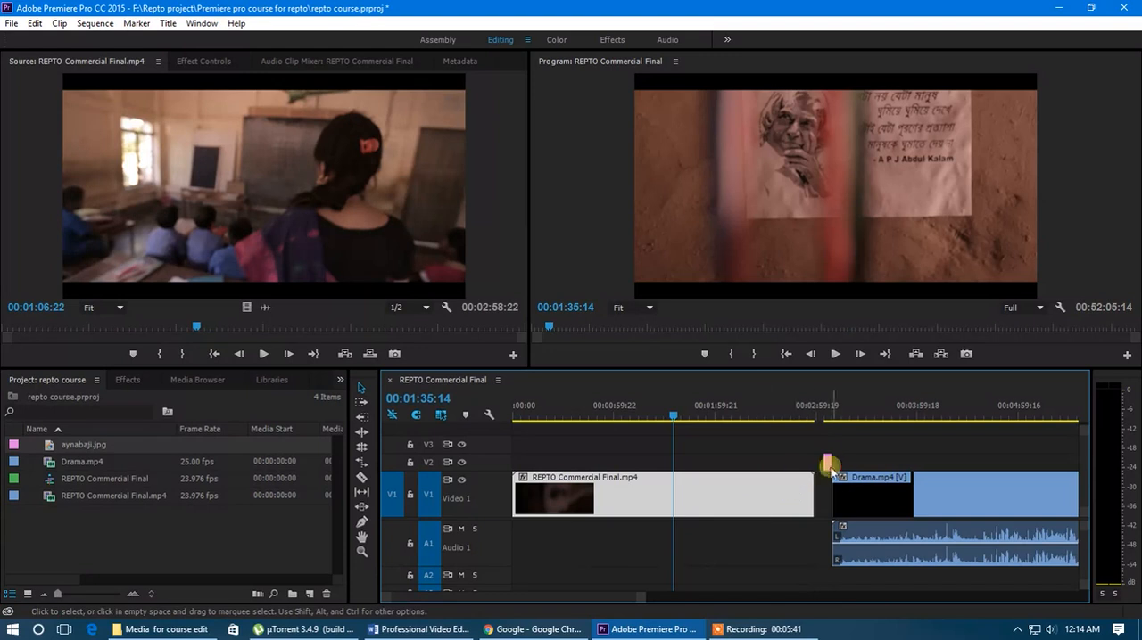
Step: Unlink Drama.mp4's video and audio in the sequence and delete its audio from A1
click(891, 508)
right_click(894, 505)
click(965, 222)
click(895, 539)
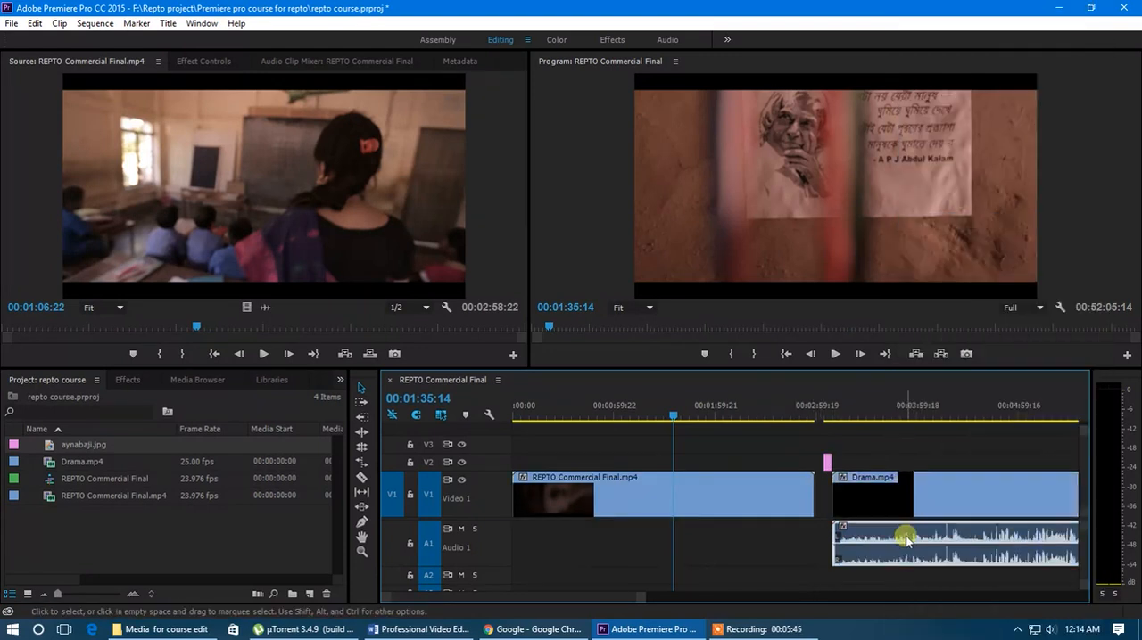
key(Delete)
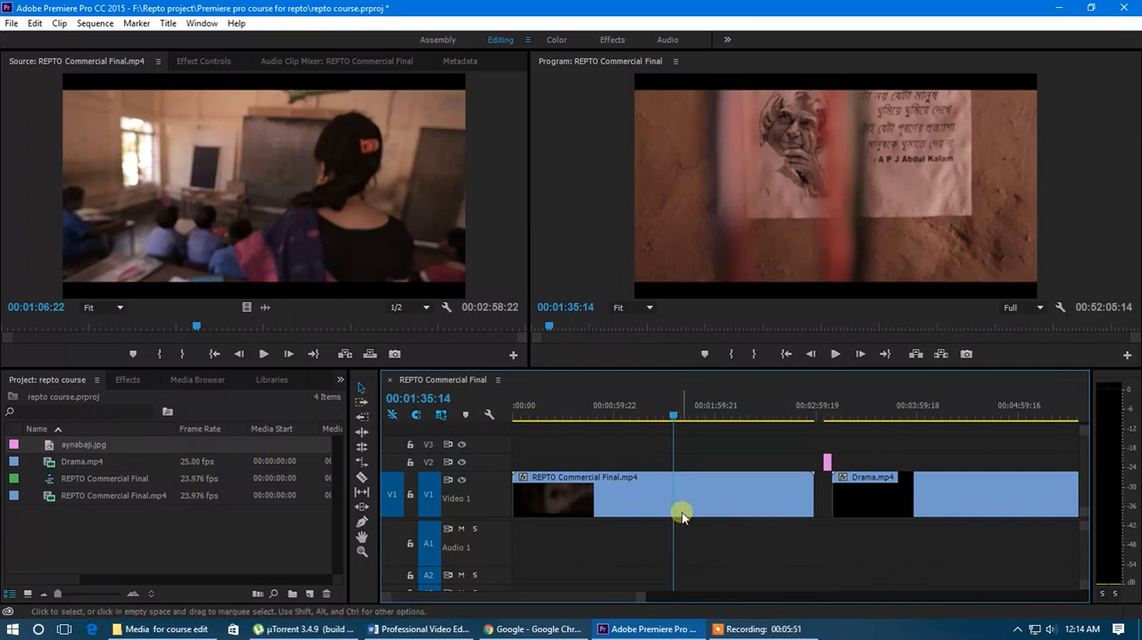
Step: Examine how the clips are laid out along the sequence, with the playhead at 00:01:37:02
scroll(683, 502, down, 3)
alt+scroll(683, 500, down, 5)
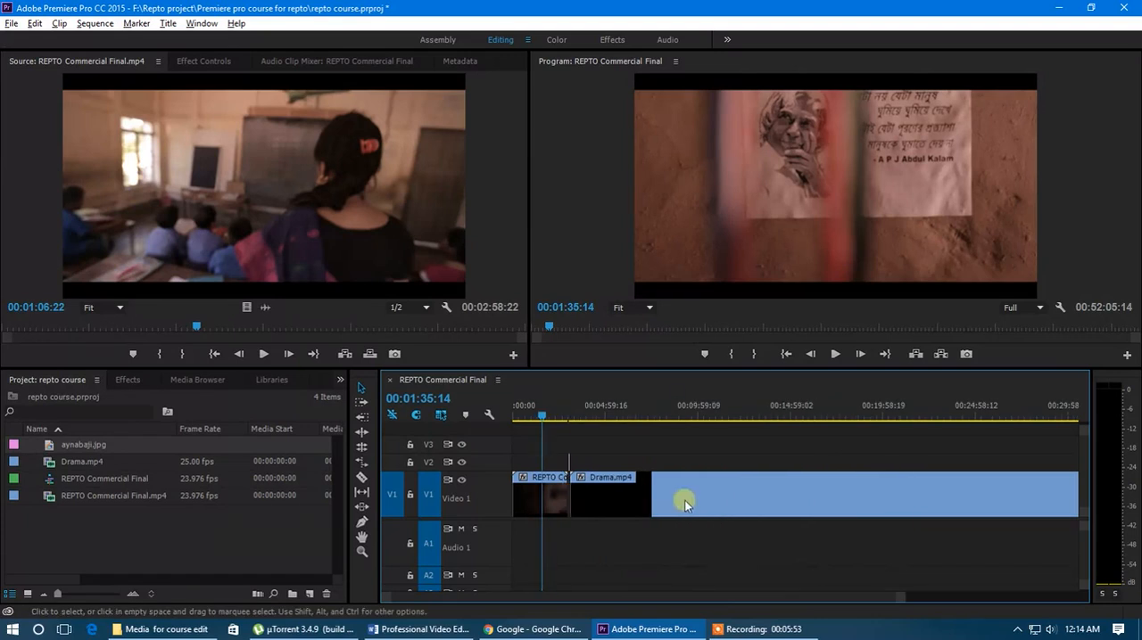
drag(542, 420, 542, 418)
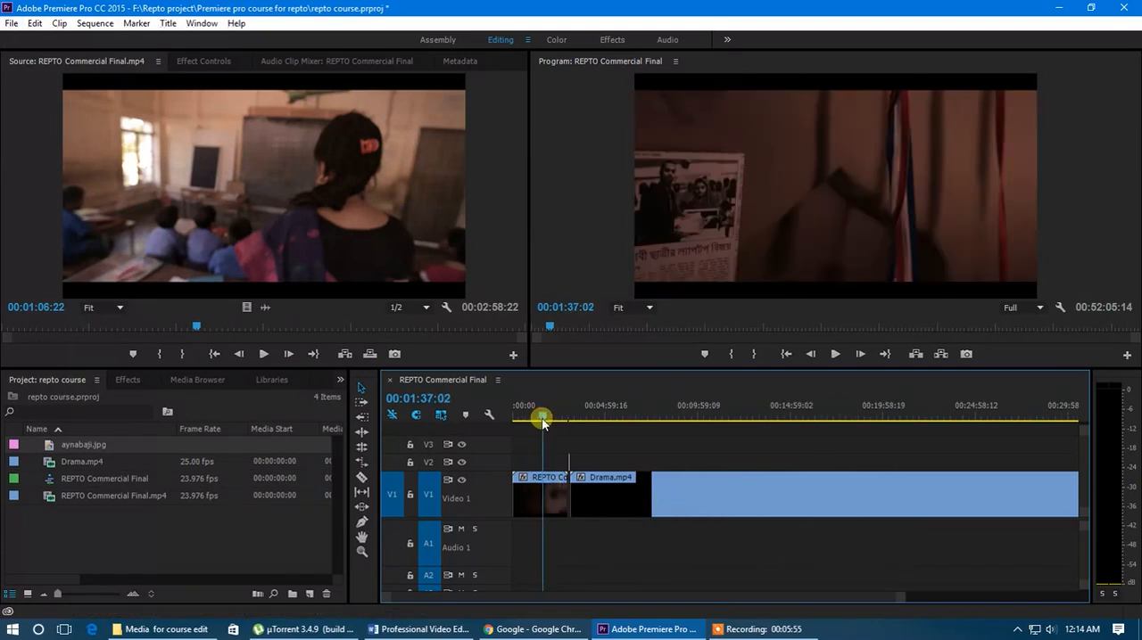
alt+scroll(617, 501, down, 2)
alt+scroll(541, 495, up, 2)
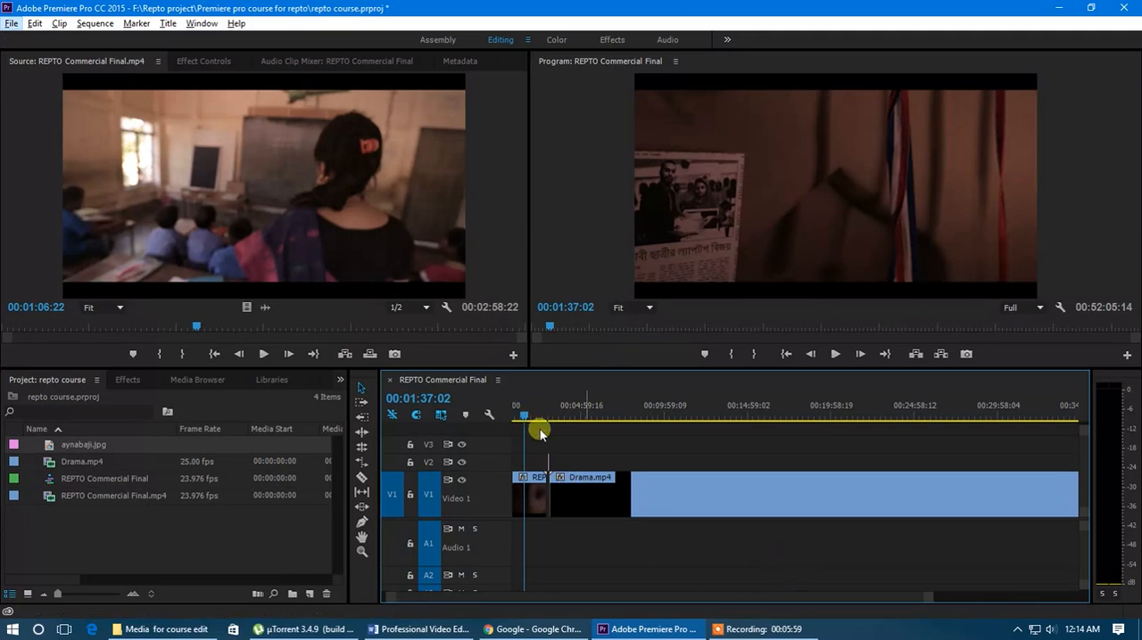
drag(925, 599, 1003, 595)
drag(1137, 586, 958, 579)
scroll(696, 559, down, 5)
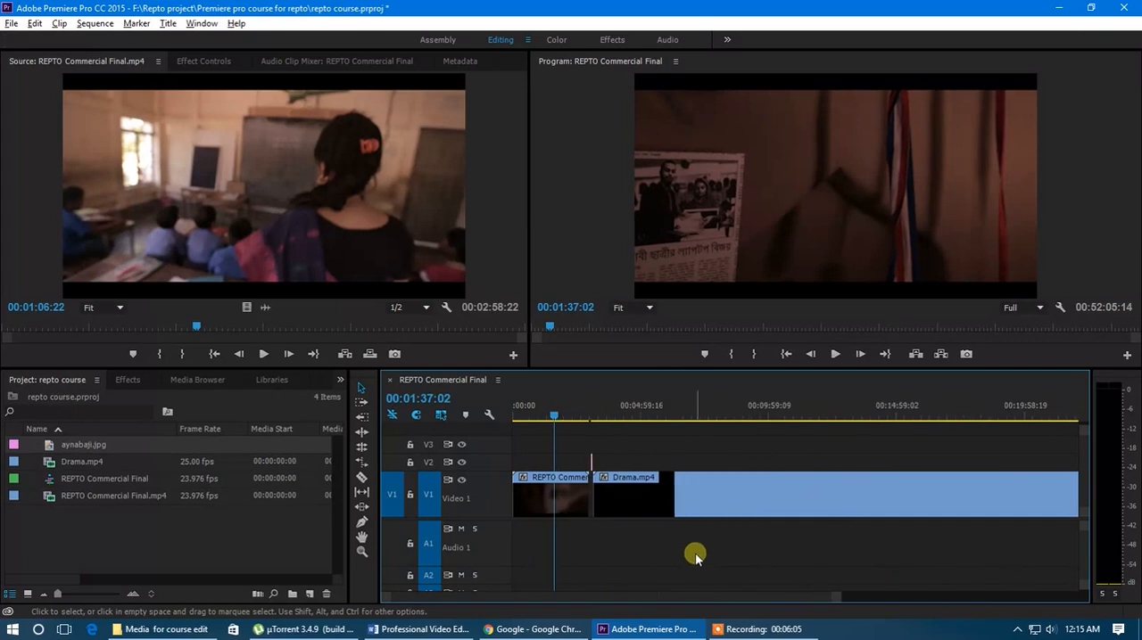
Step: Move Drama.mp4 on V1 directly against the end of the first clip and select REPTO Commercial Final.mp4
scroll(696, 558, down, 3)
click(664, 505)
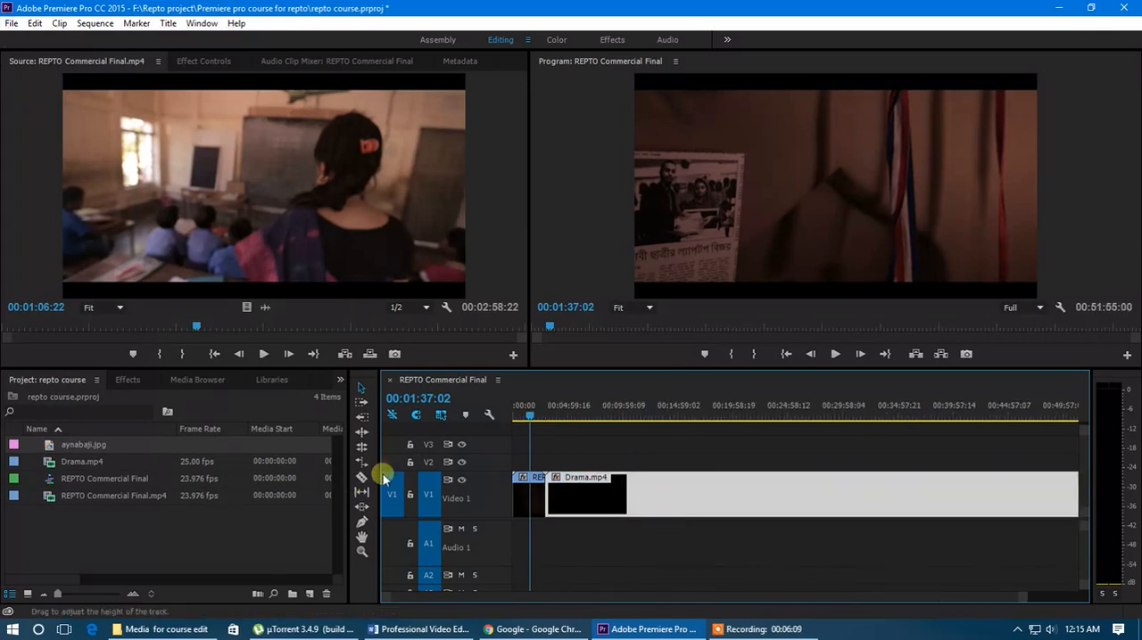
click(528, 491)
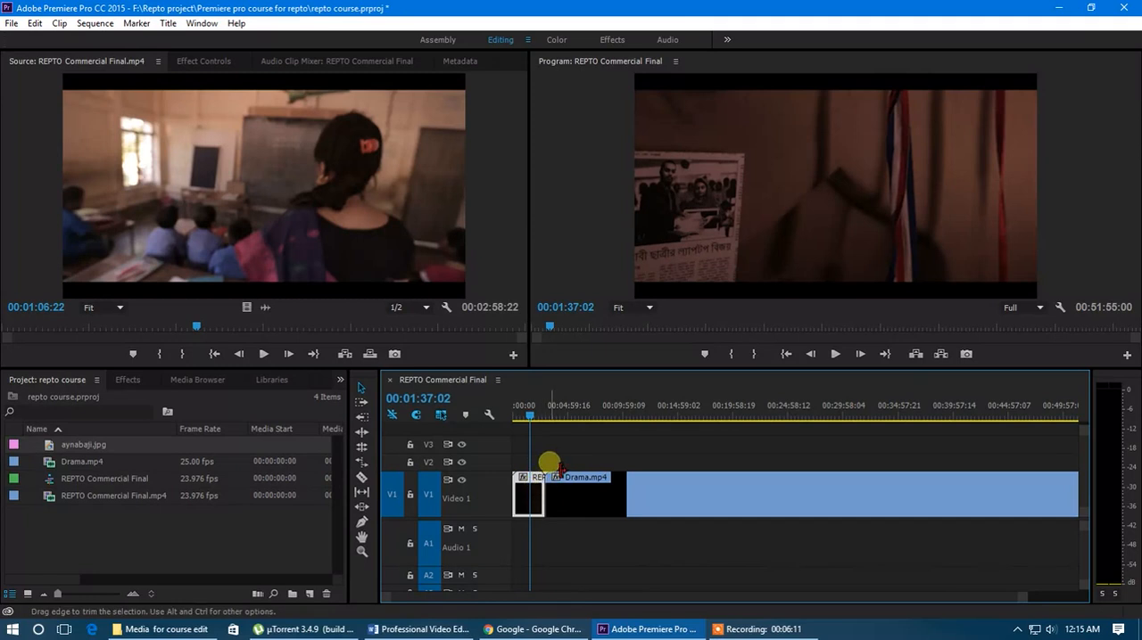
Step: Select all the clips in the sequence together with one selection rectangle
click(546, 462)
click(565, 478)
click(534, 490)
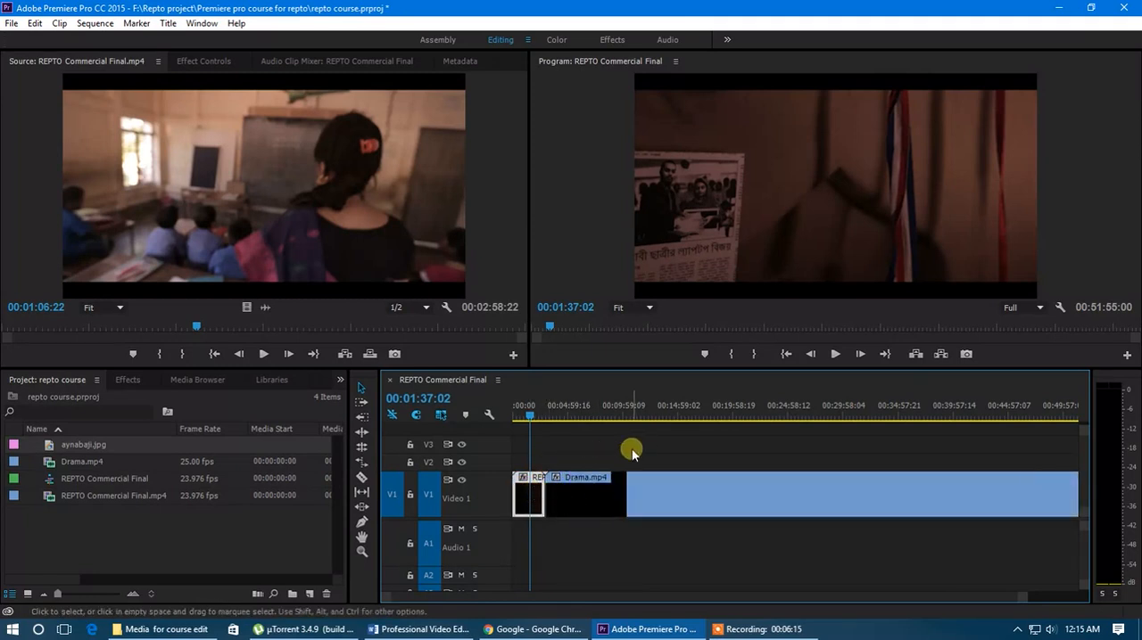
drag(653, 440, 521, 508)
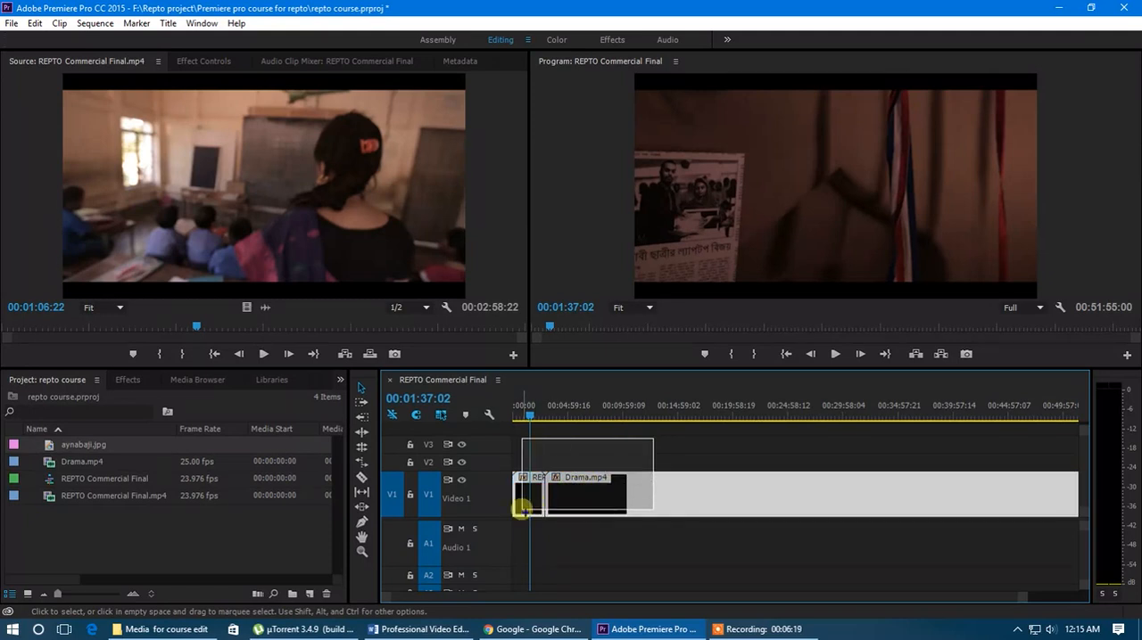
drag(522, 509, 522, 506)
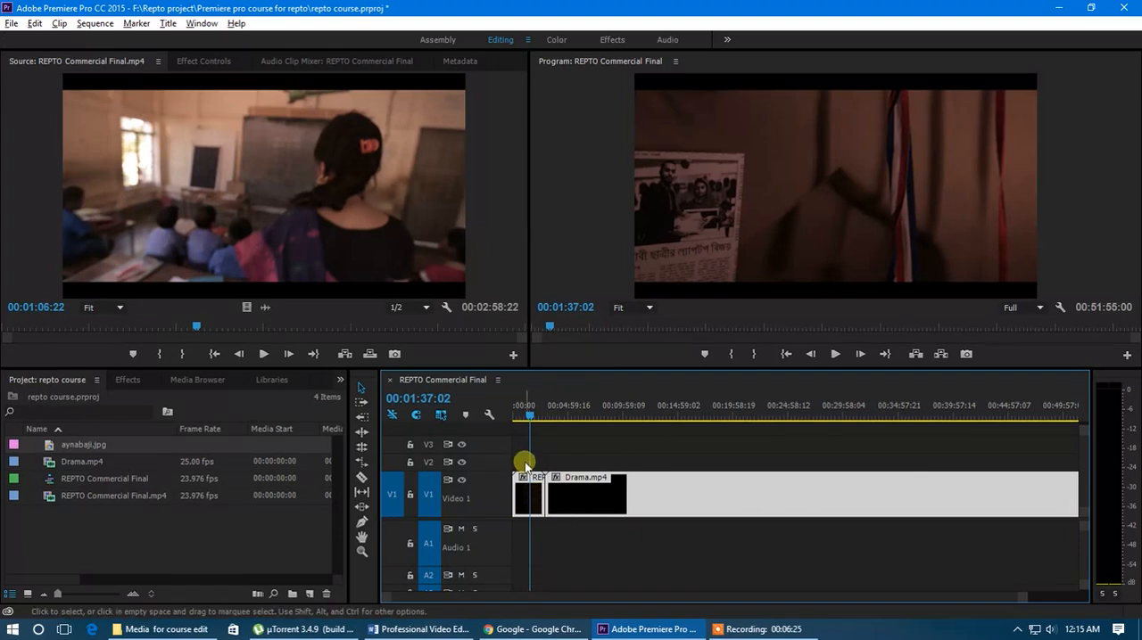
Step: Delete Drama.mp4 from V1 and aynabaji.jpg from V2, keeping only REPTO Commercial Final.mp4 in the sequence
scroll(535, 465, up, 8)
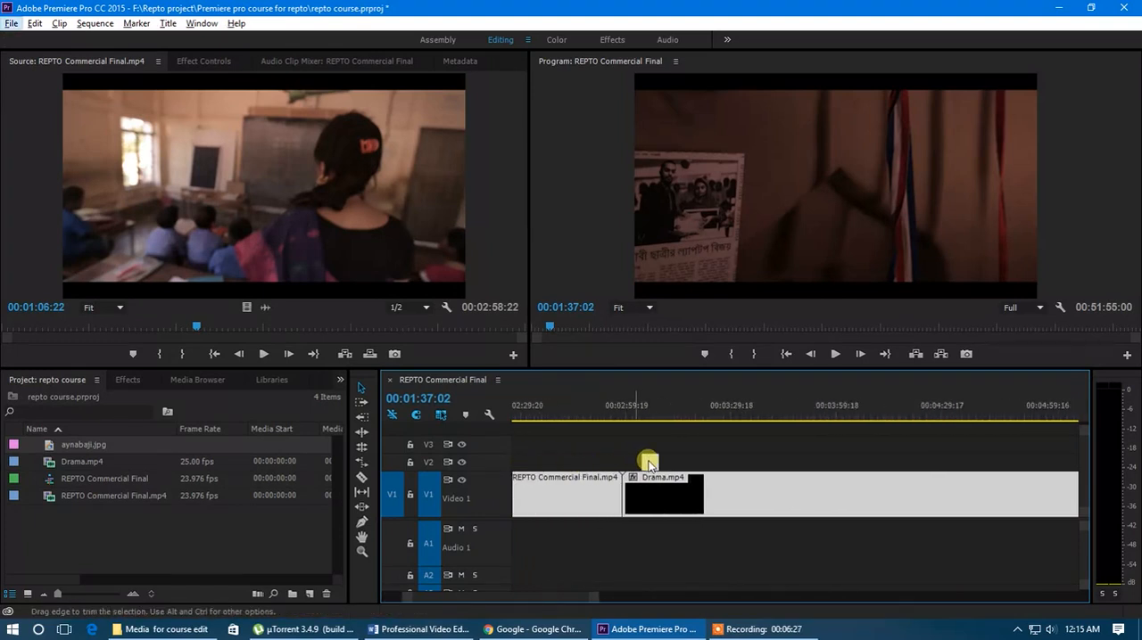
scroll(593, 490, down, 5)
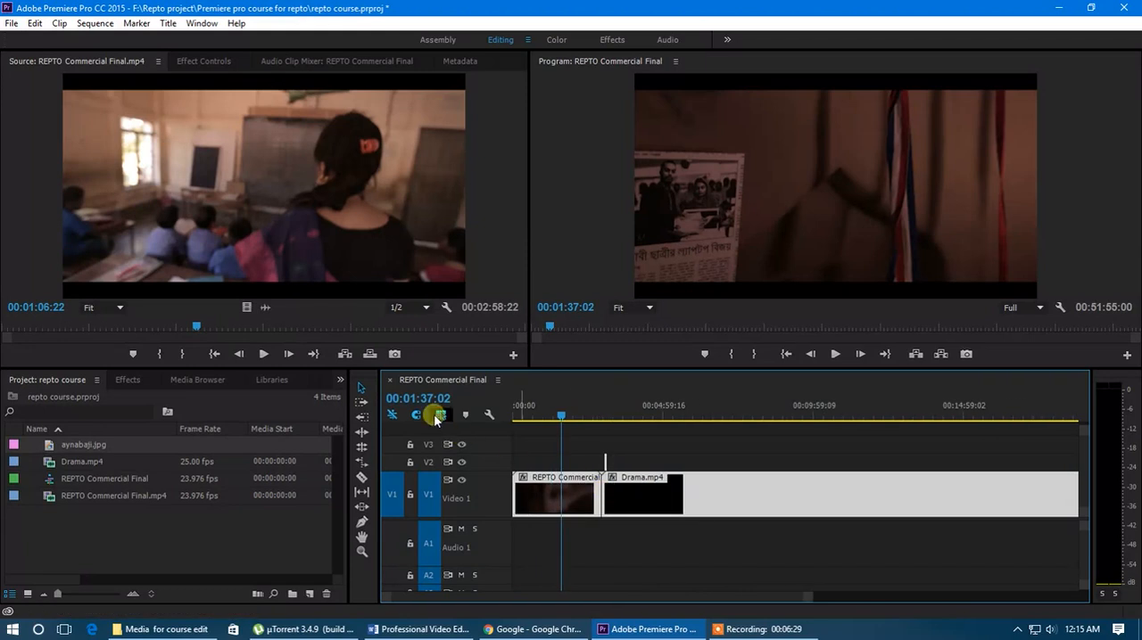
click(605, 544)
drag(680, 523, 583, 446)
key(Delete)
key(Delete)
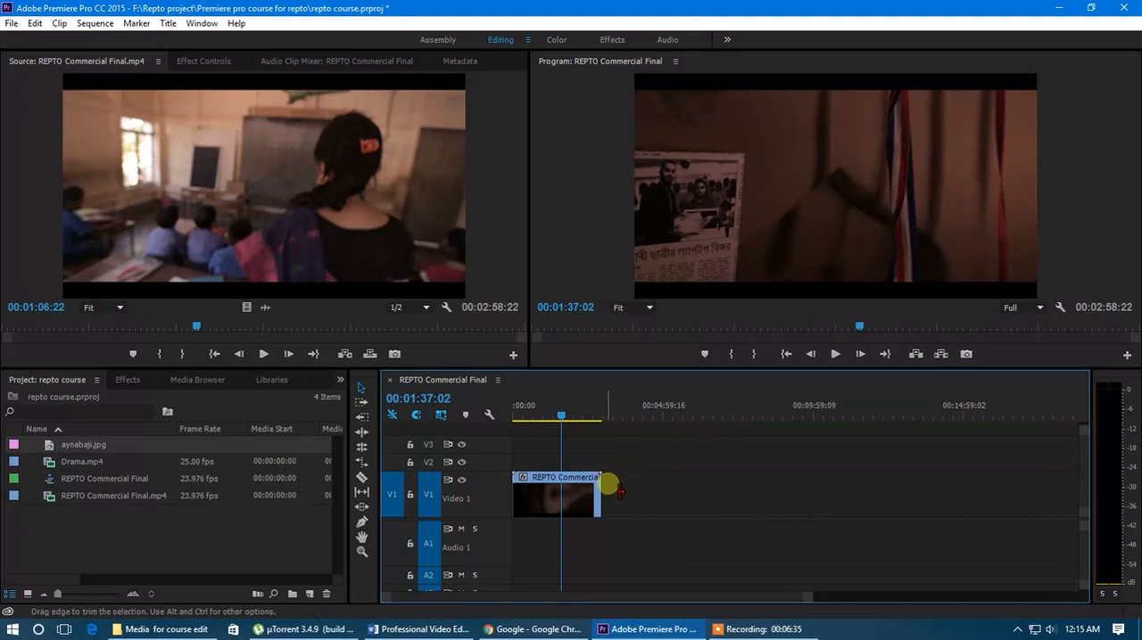
Step: Place the playhead at 00:01:15:00, trim the end of REPTO Commercial Final.mp4 on V1 back to it, and select the clip
scroll(521, 500, up, 3)
scroll(533, 502, up, 2)
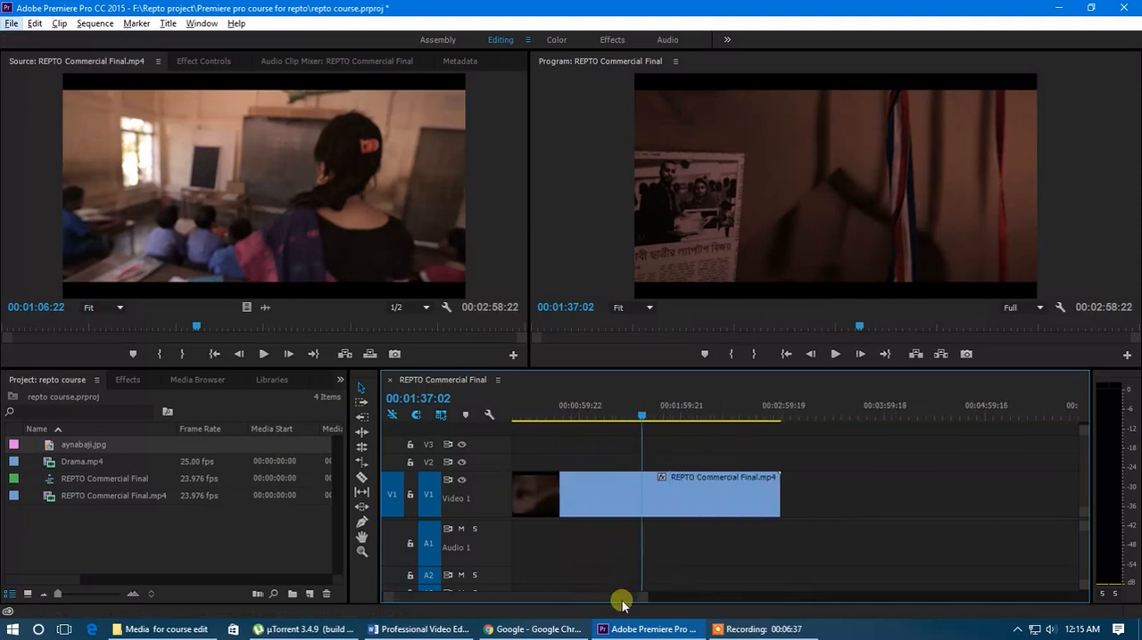
scroll(586, 599, up, 1)
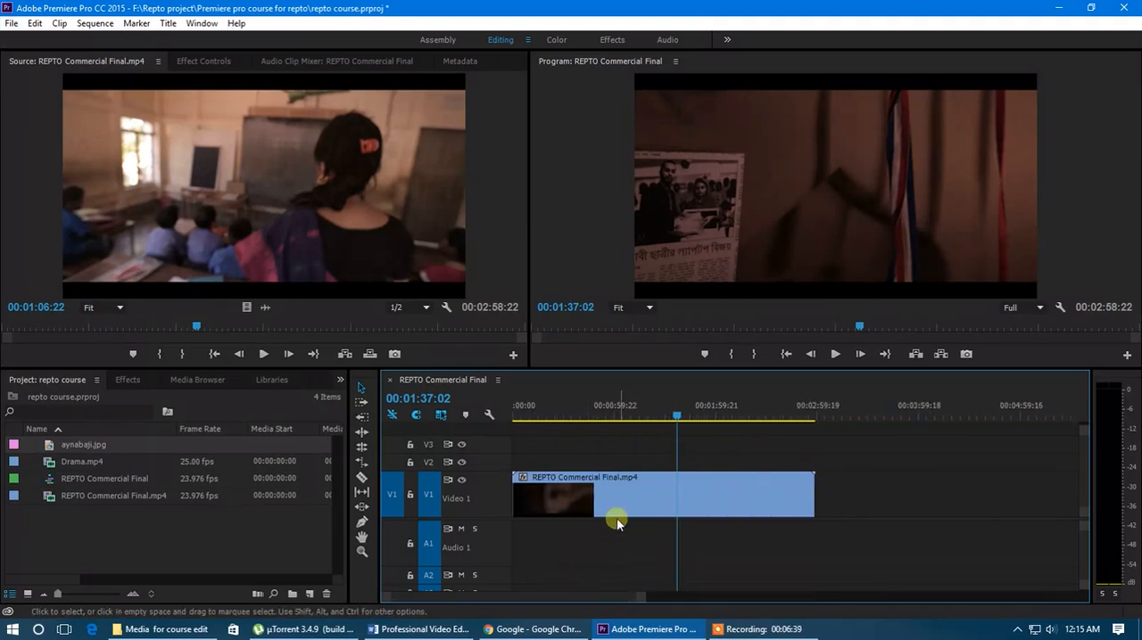
drag(674, 416, 593, 415)
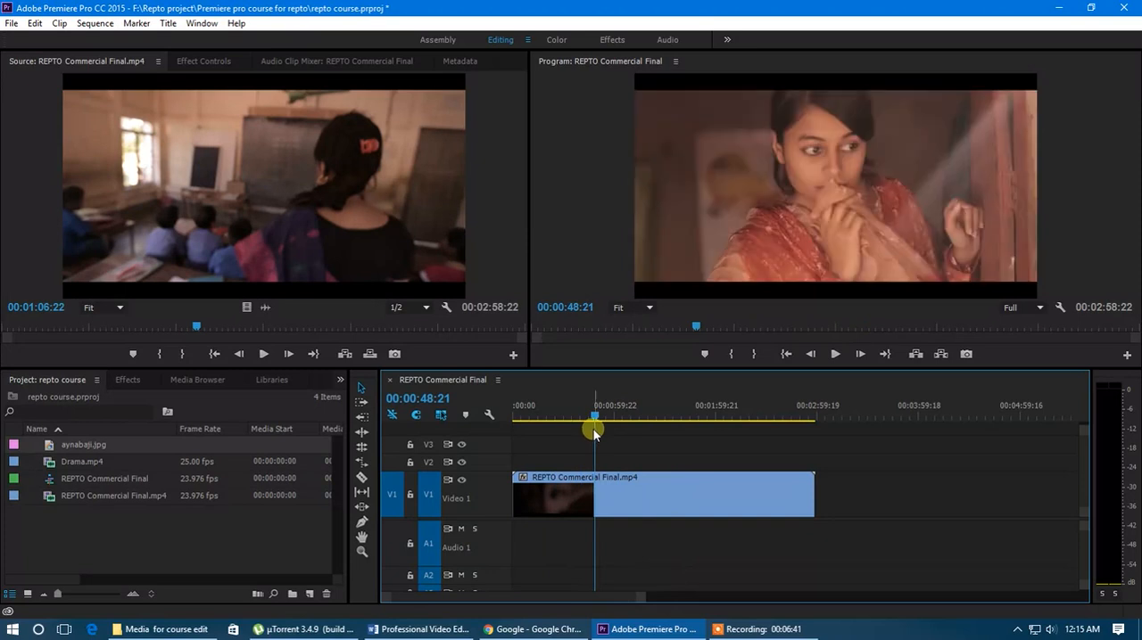
click(362, 389)
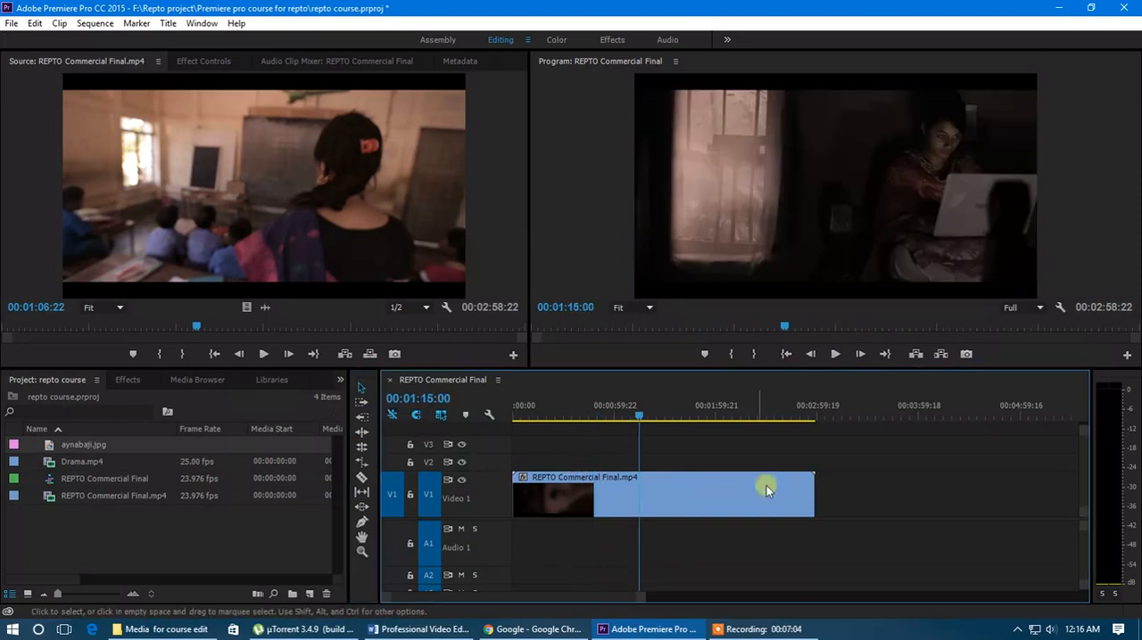
click(814, 492)
drag(813, 492, 652, 498)
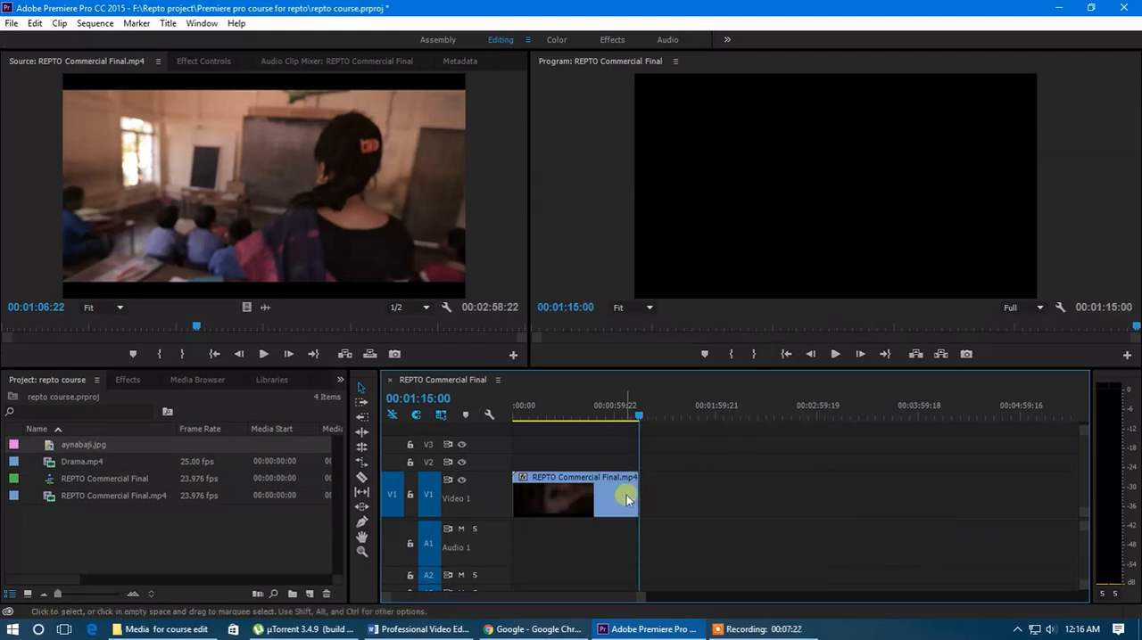
click(625, 495)
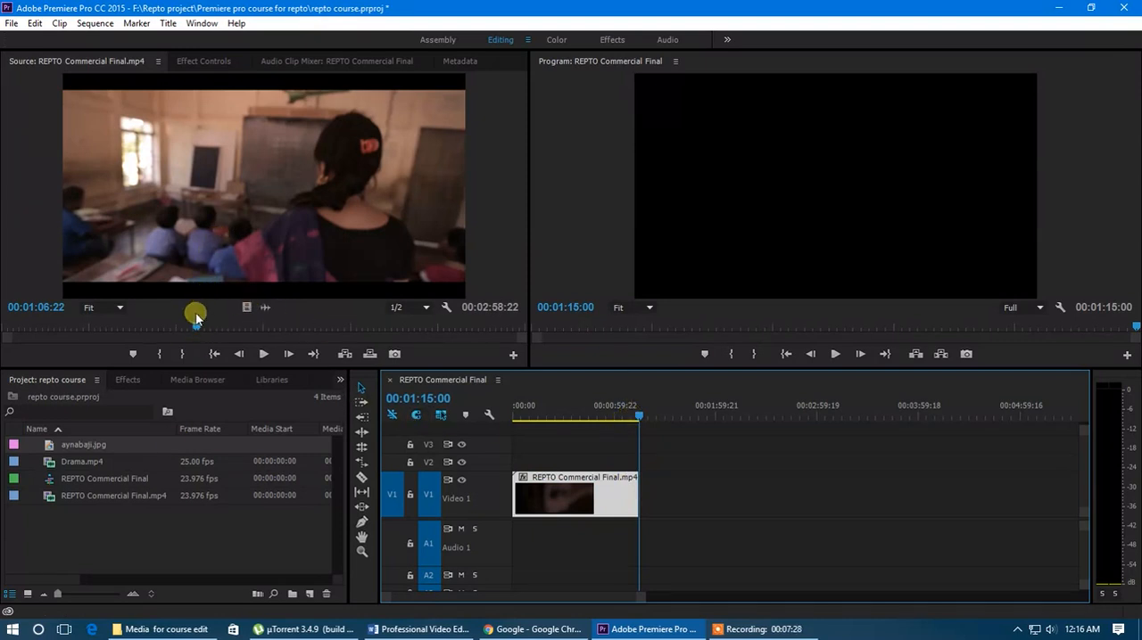
Step: Mark In at 00:00:00:00 and Out at 00:01:05:05 on REPTO Commercial Final.mp4 in the source monitor
drag(195, 323, 2, 319)
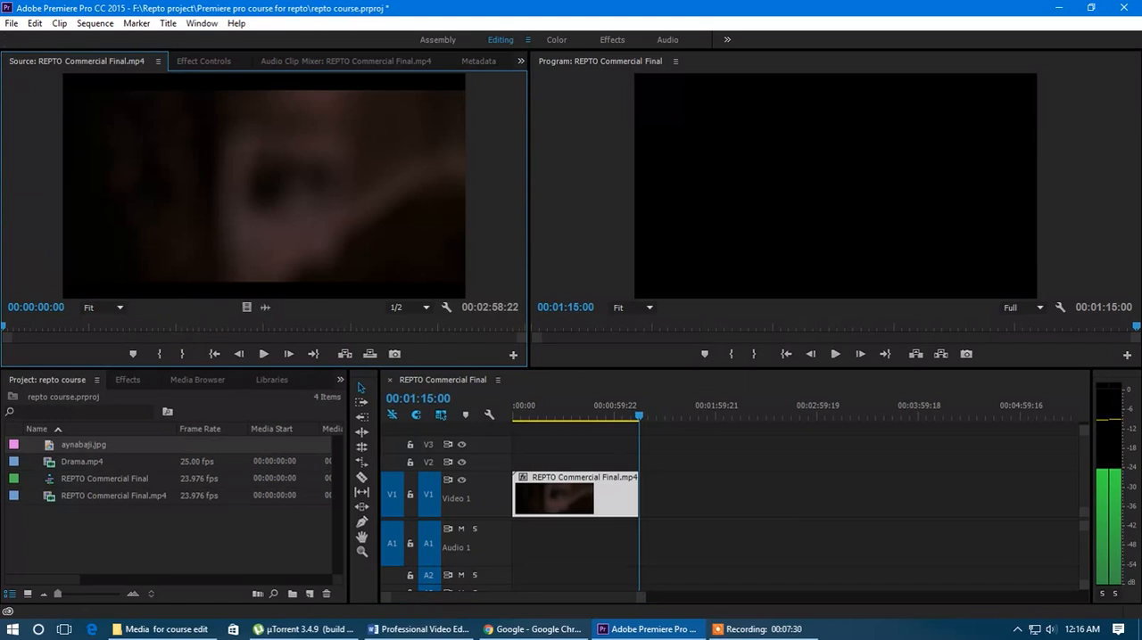
click(161, 355)
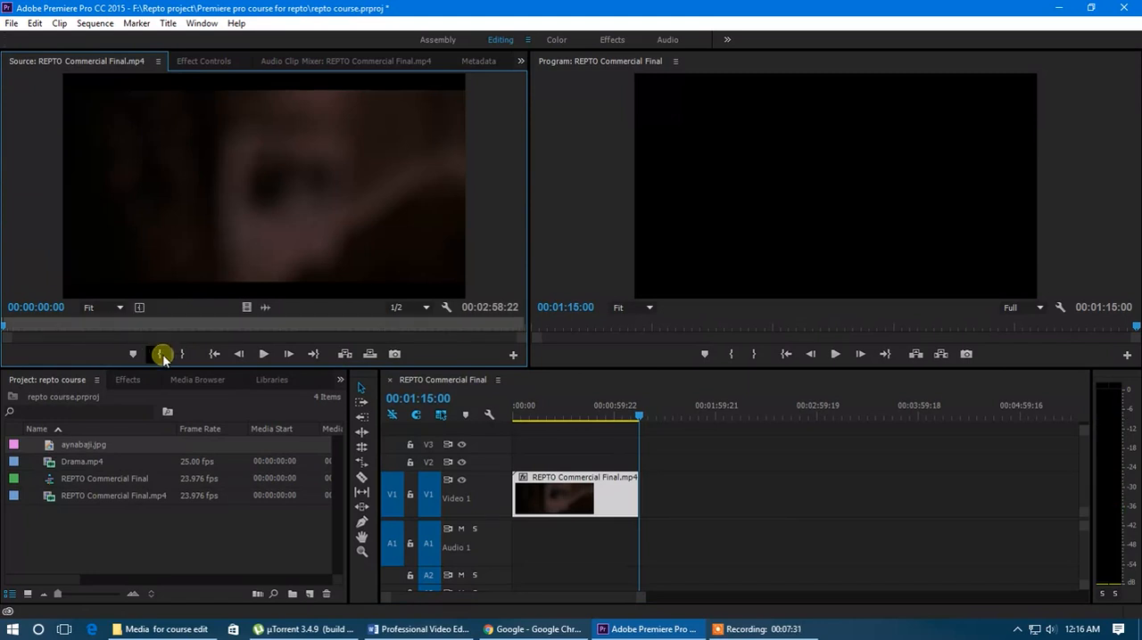
drag(10, 323, 193, 332)
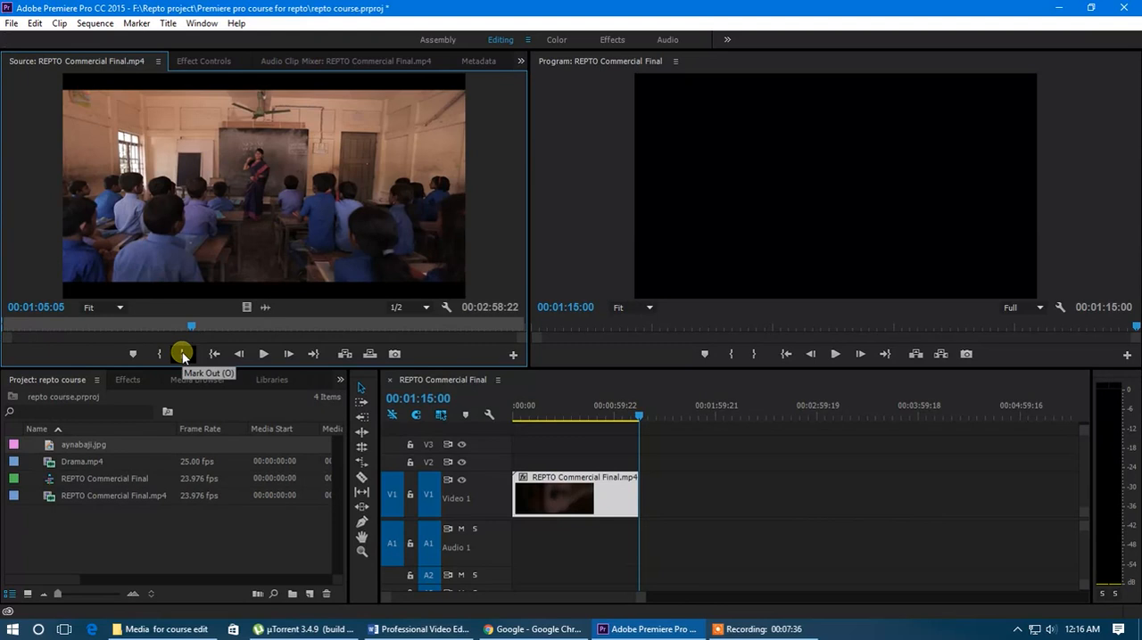
click(182, 355)
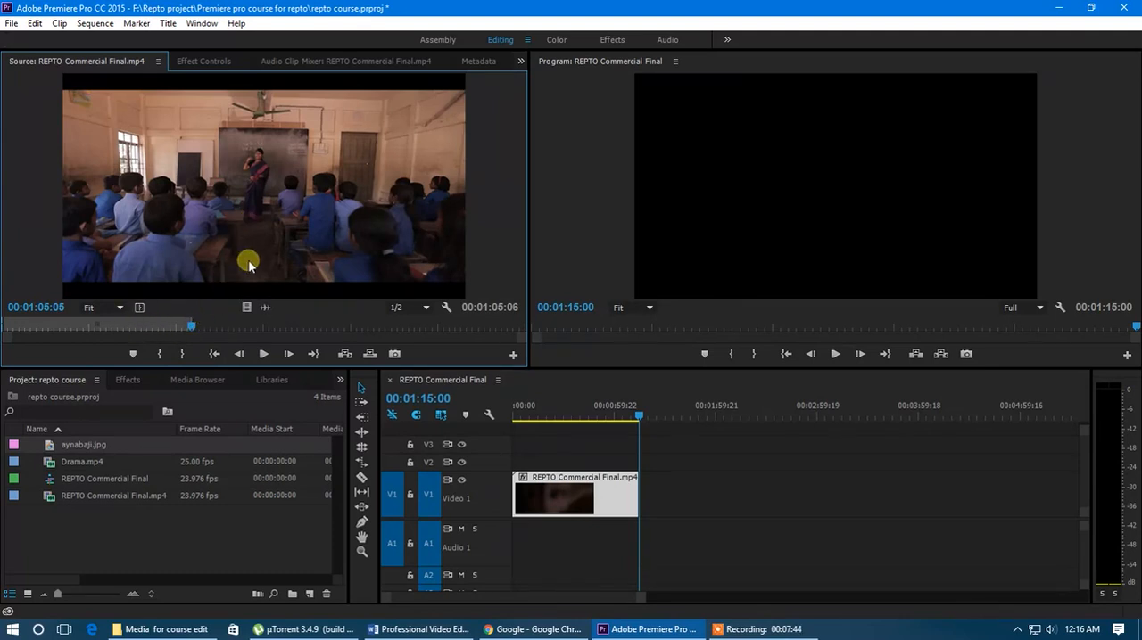
Step: Place only the video of the marked source range after the clip on V1, then delete it again
drag(247, 308, 676, 493)
drag(637, 416, 720, 428)
click(699, 491)
key(Delete)
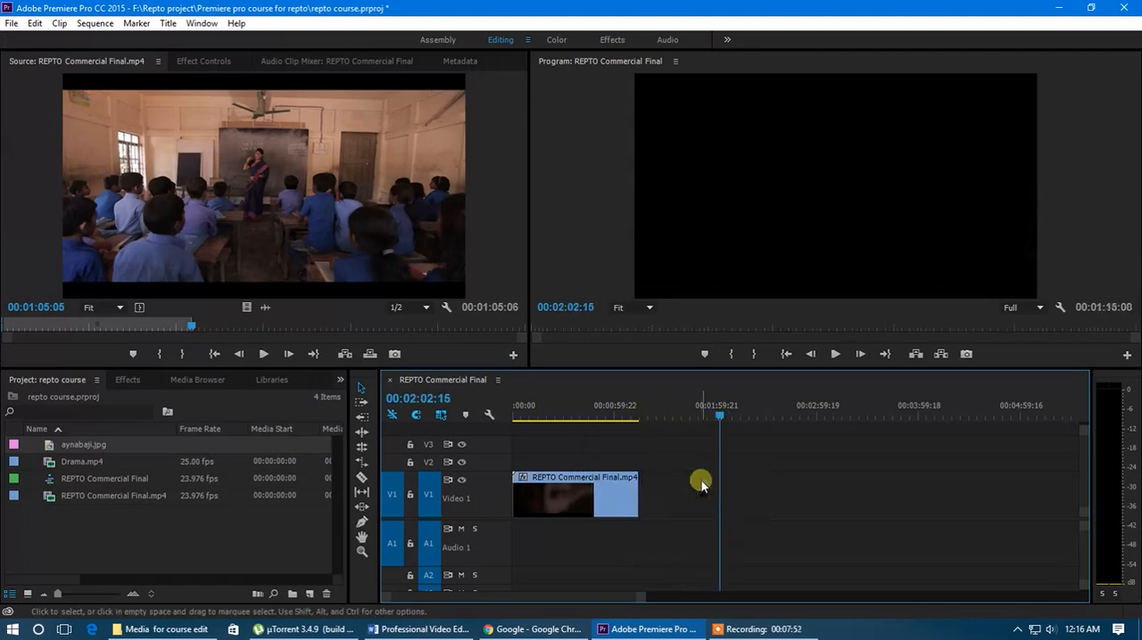
Step: Extend the end of REPTO Commercial Final.mp4 on V1 back out to its full source length
click(601, 488)
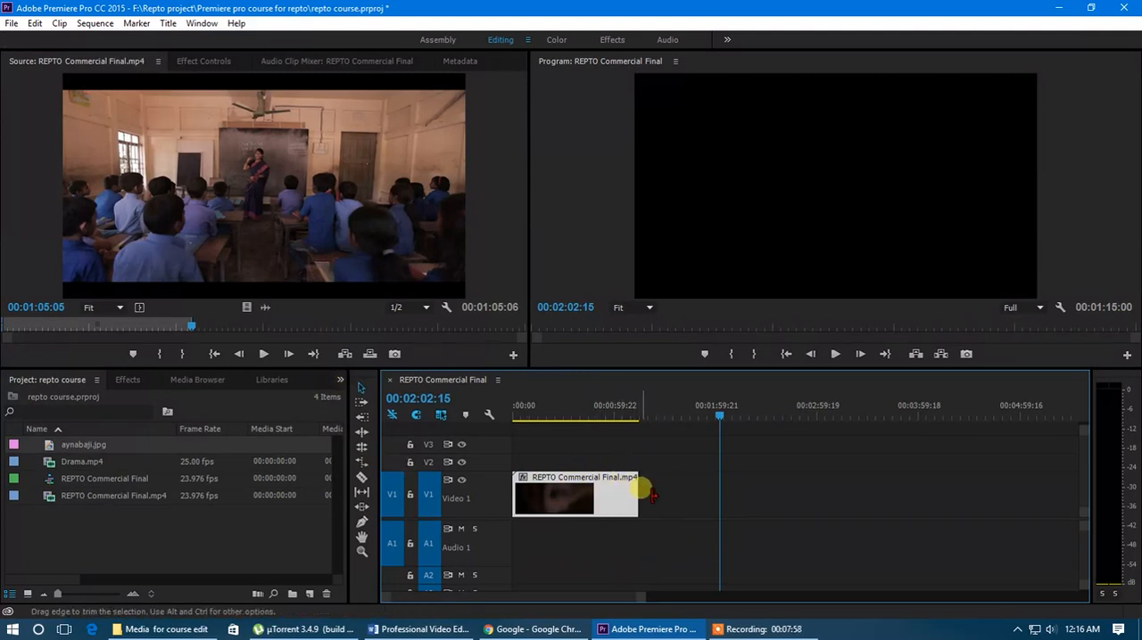
drag(640, 490, 927, 504)
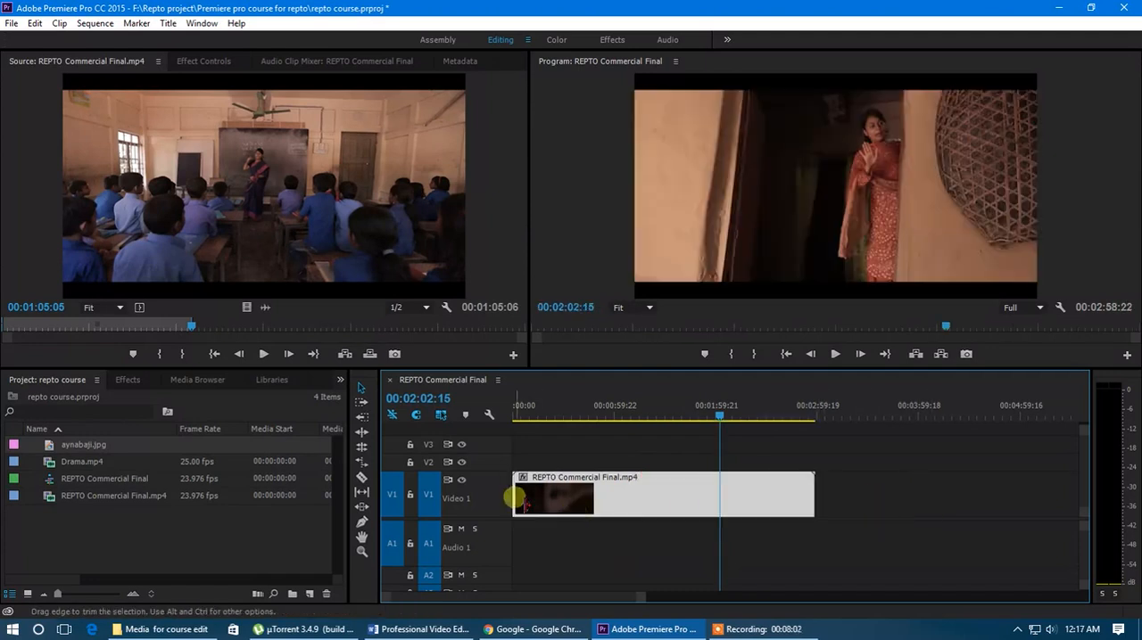
Step: Trim the start of REPTO Commercial Final.mp4 on V1 to 00:00:29:02 and place the playhead there
mouse_move(517, 501)
mouse_down()
mouse_move(625, 492)
mouse_move(503, 500)
mouse_move(513, 497)
mouse_up()
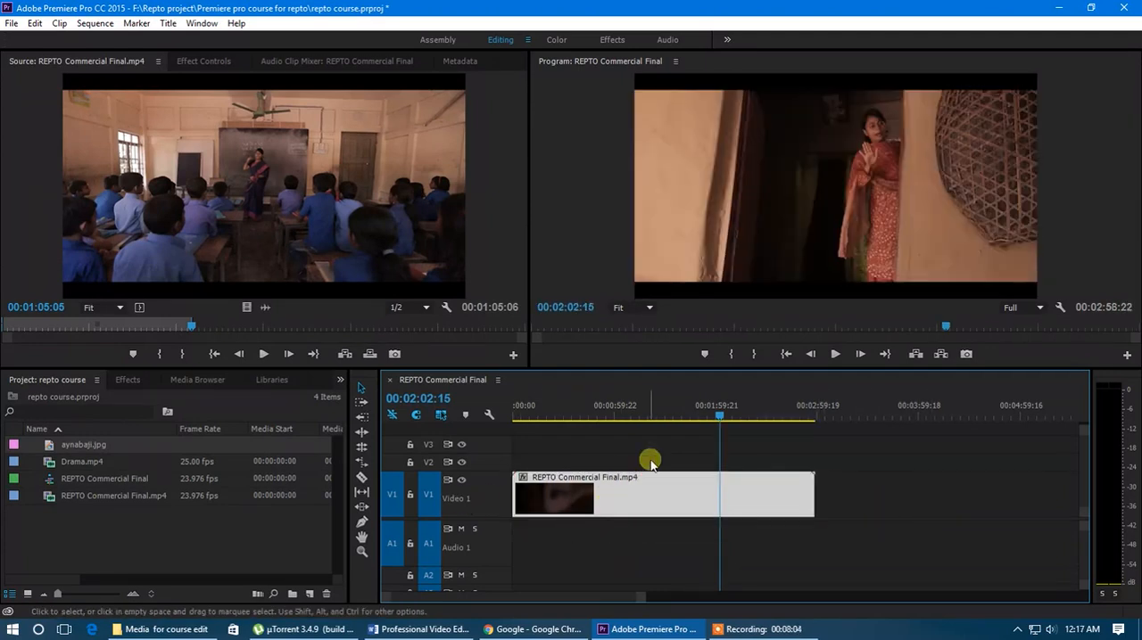
mouse_move(595, 415)
mouse_down()
mouse_move(529, 416)
mouse_move(614, 415)
mouse_up()
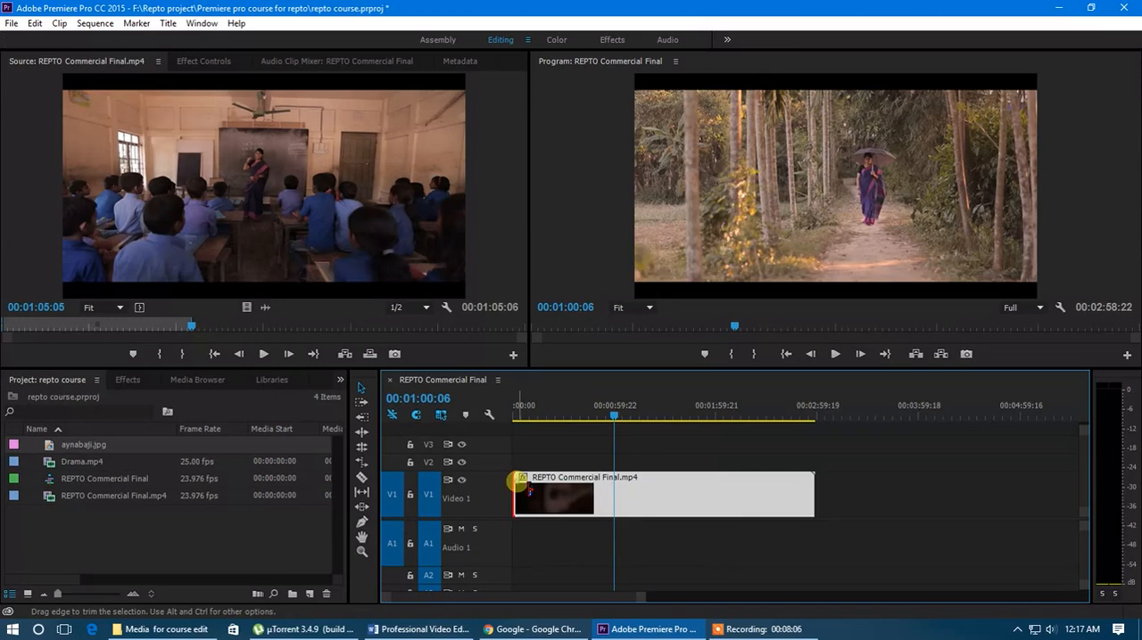
drag(518, 487, 566, 495)
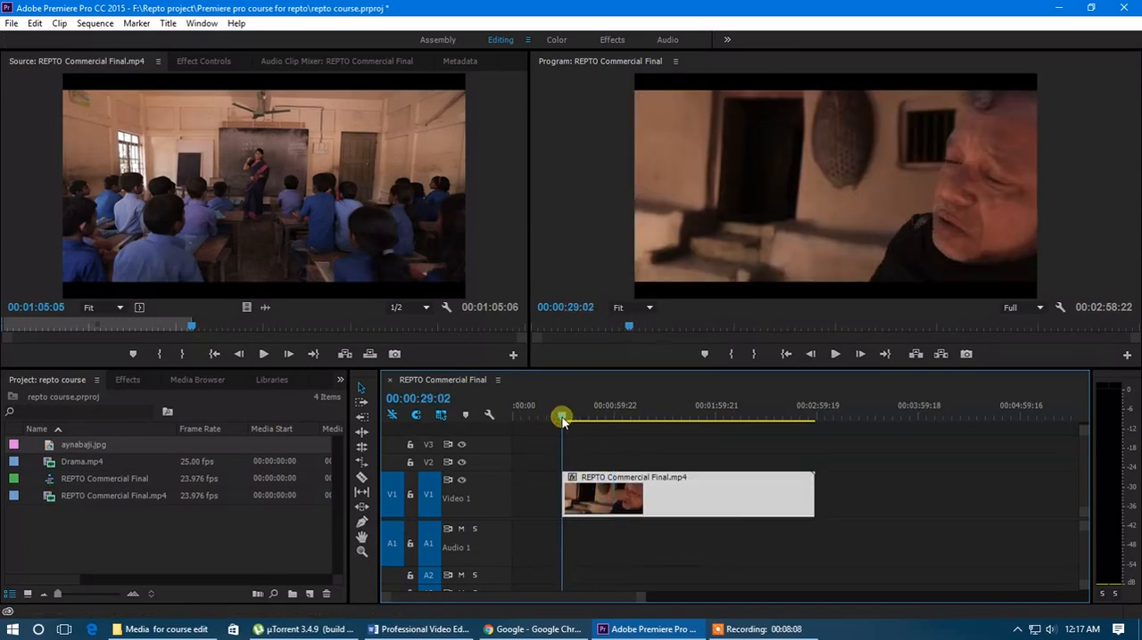